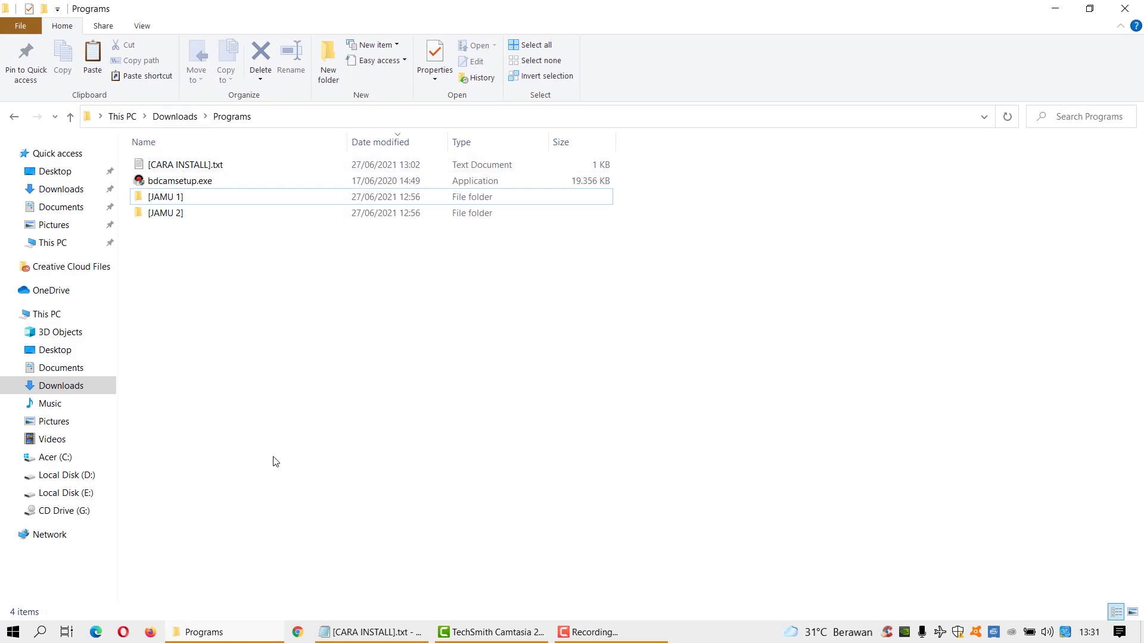
Restore the [CARA INSTALL].txt instructions in Notepad and move the window further right.
{"action": "left_click", "coordinate": [368, 632]}
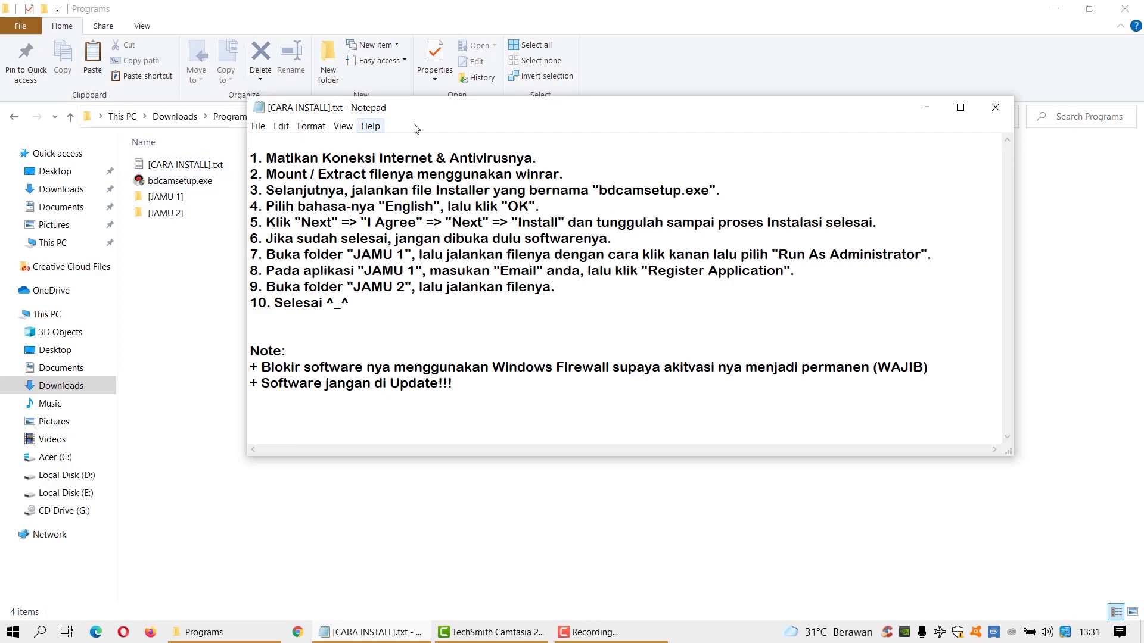
{"action": "left_click_drag", "start_coordinate": [442, 113], "coordinate": [547, 114]}
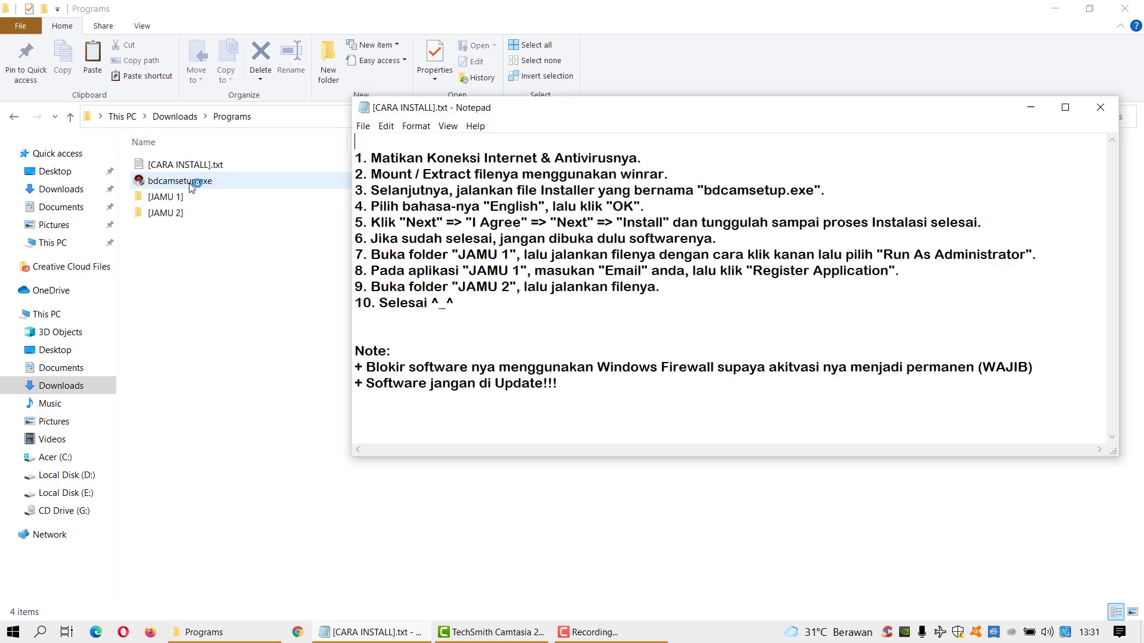
Launch bdcamsetup.exe and choose English as the installer language.
{"action": "double_click", "coordinate": [191, 181]}
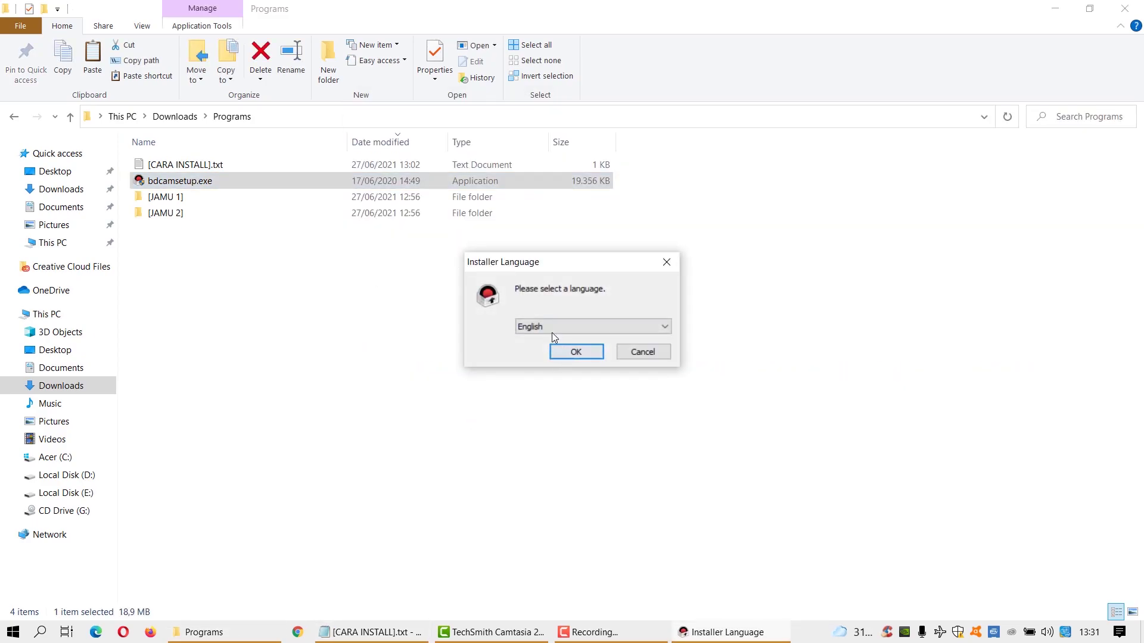
{"action": "left_click", "coordinate": [552, 327]}
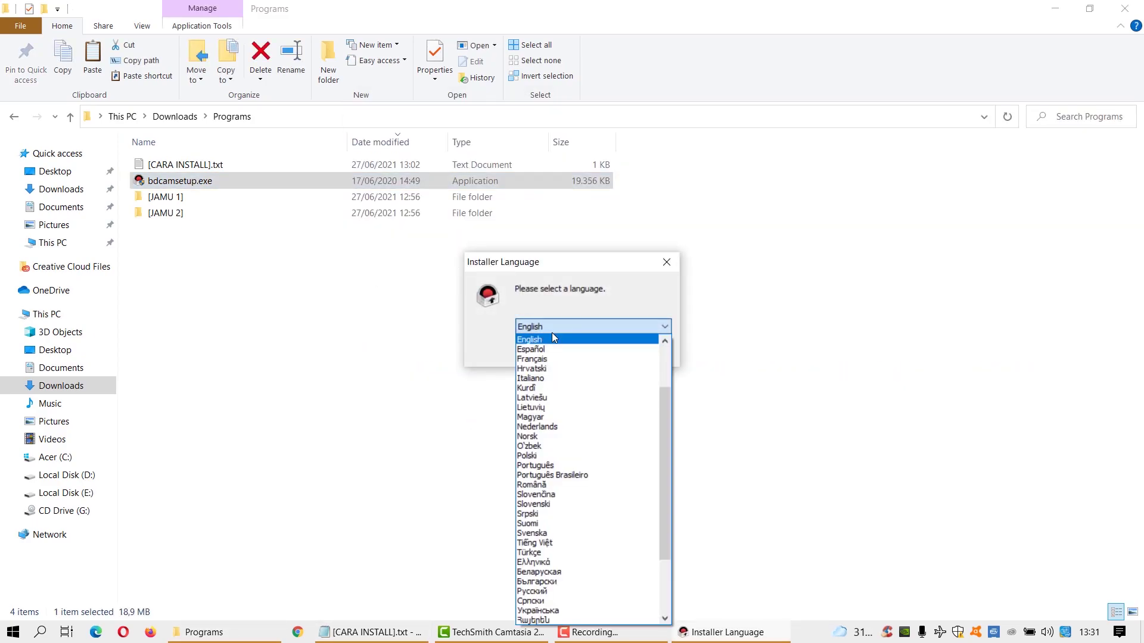
{"action": "left_click", "coordinate": [552, 337]}
{"action": "left_click", "coordinate": [560, 355]}
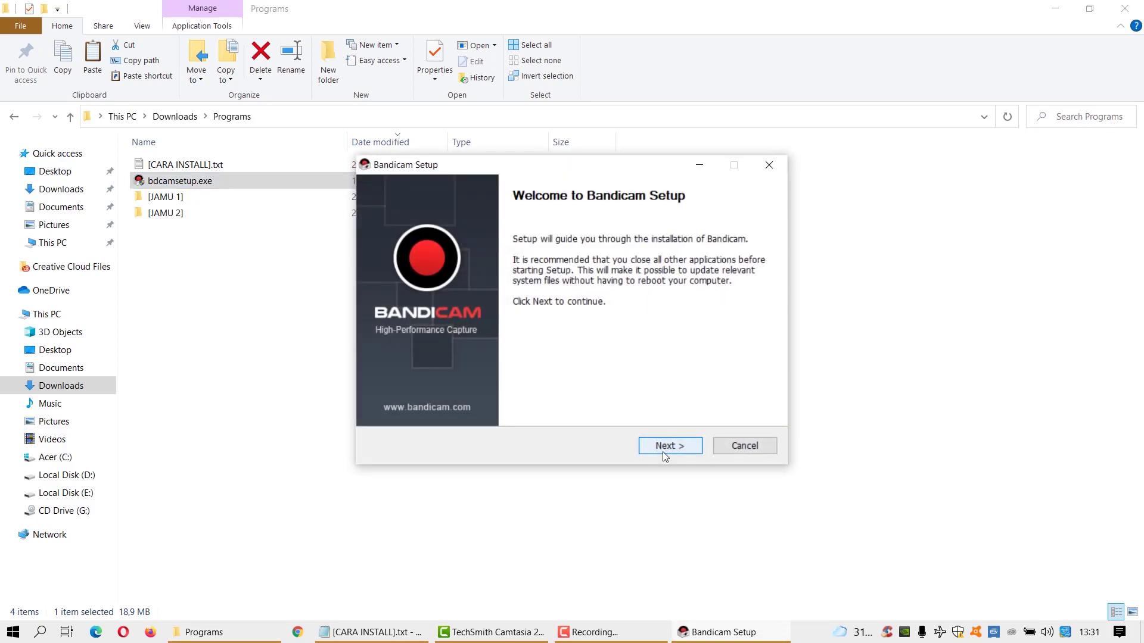
Accept the license and install default components into C:\Program Files (x86)\Bandicam.
{"action": "left_click", "coordinate": [663, 450]}
{"action": "left_click", "coordinate": [663, 450]}
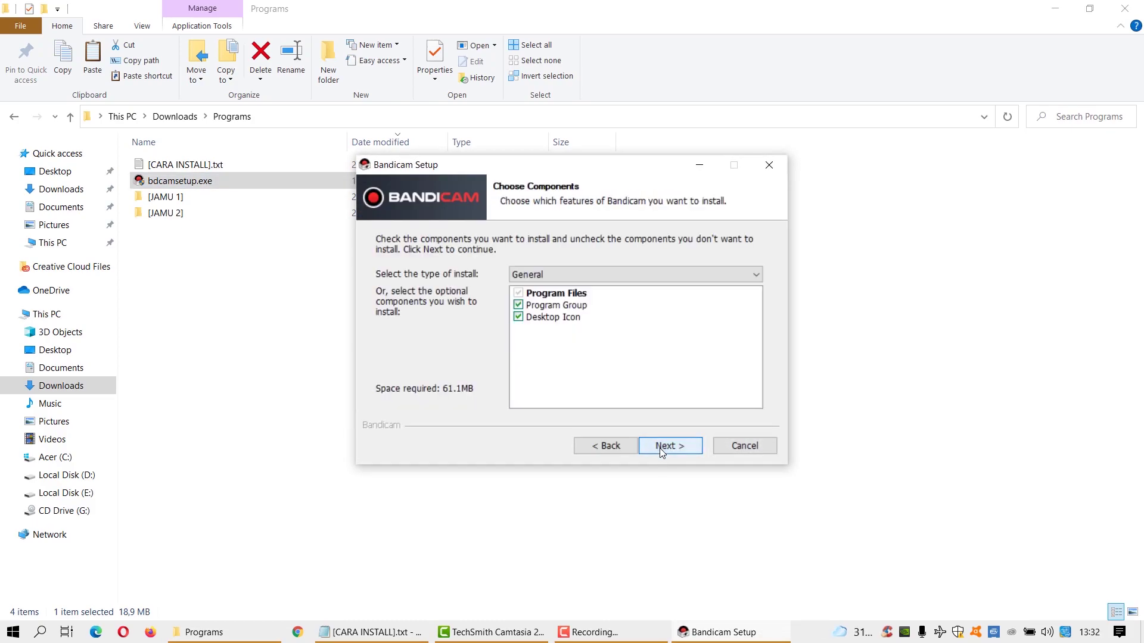
{"action": "left_click", "coordinate": [664, 448]}
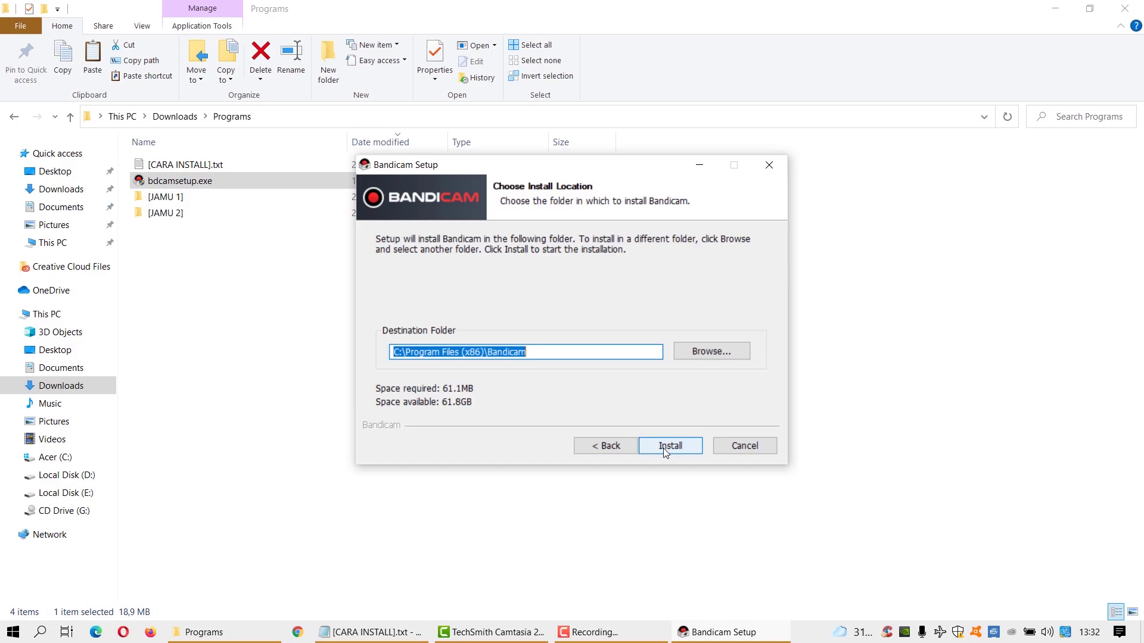
{"action": "left_click", "coordinate": [664, 448]}
{"action": "left_click", "coordinate": [397, 639]}
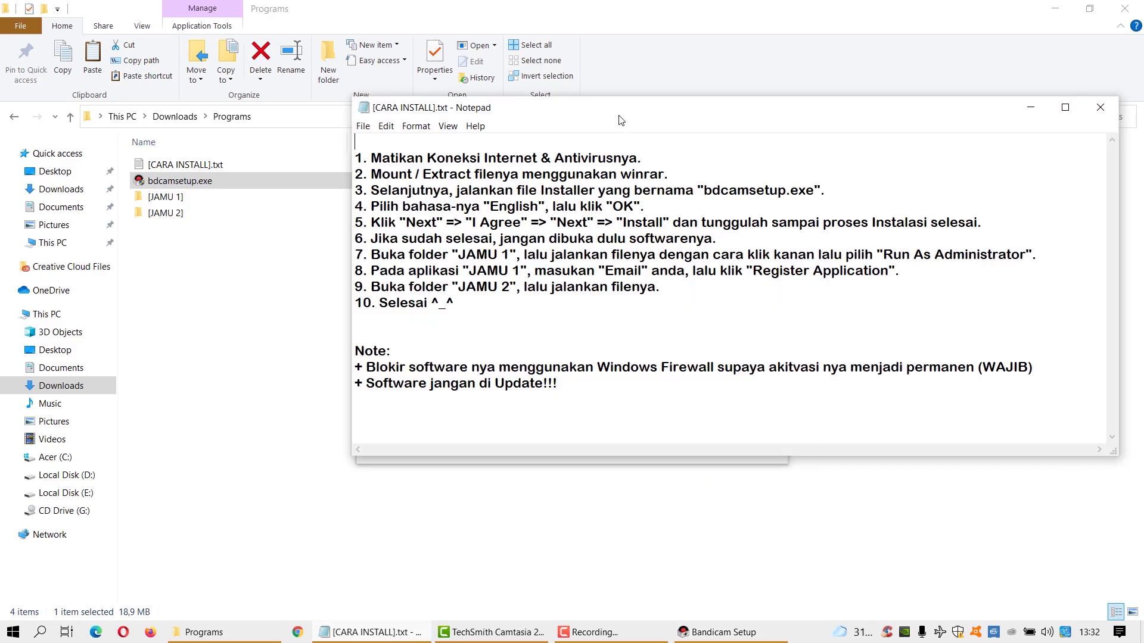
Move the instructions aside to watch setup finish, and highlight step 6.
{"action": "left_click_drag", "start_coordinate": [619, 115], "coordinate": [814, 100]}
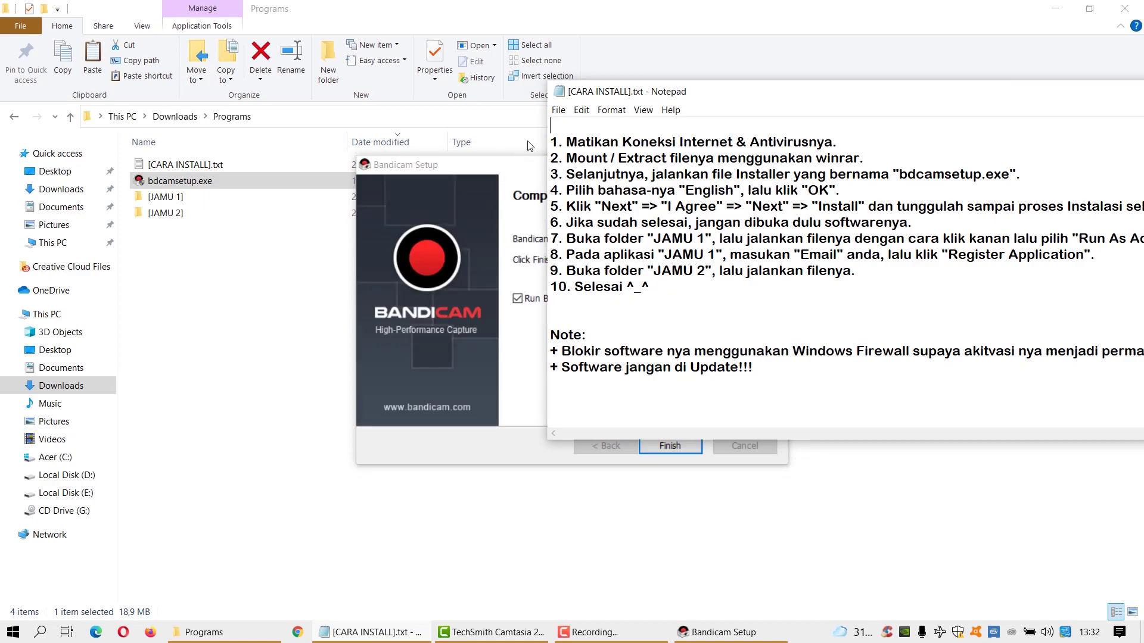
{"action": "left_click_drag", "start_coordinate": [770, 91], "coordinate": [760, 59]}
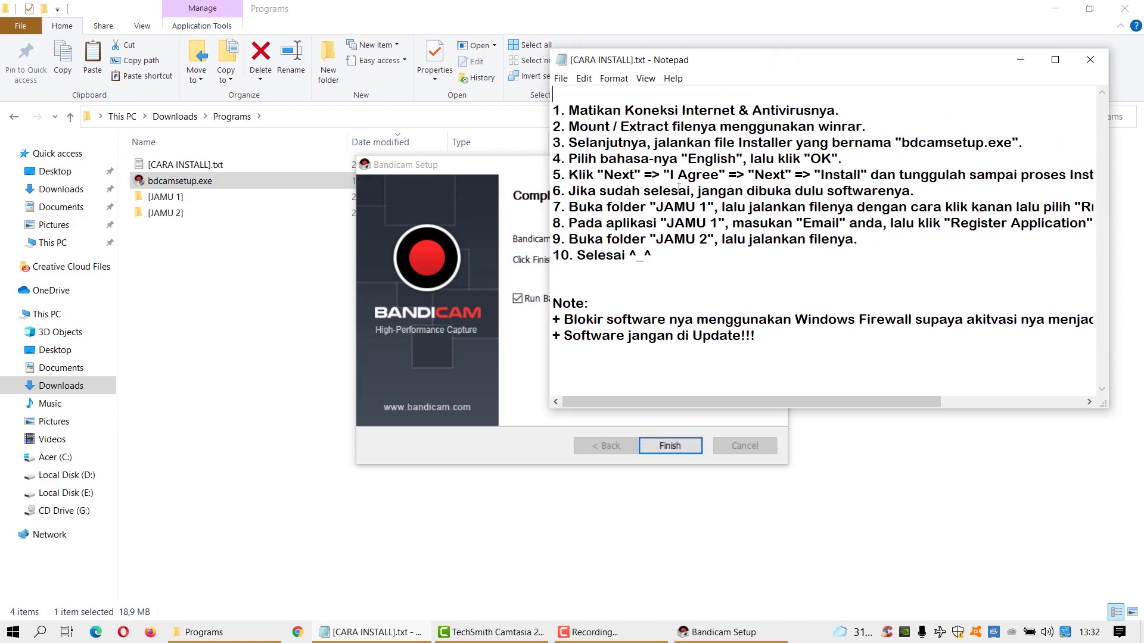
{"action": "left_click_drag", "start_coordinate": [912, 189], "coordinate": [563, 192]}
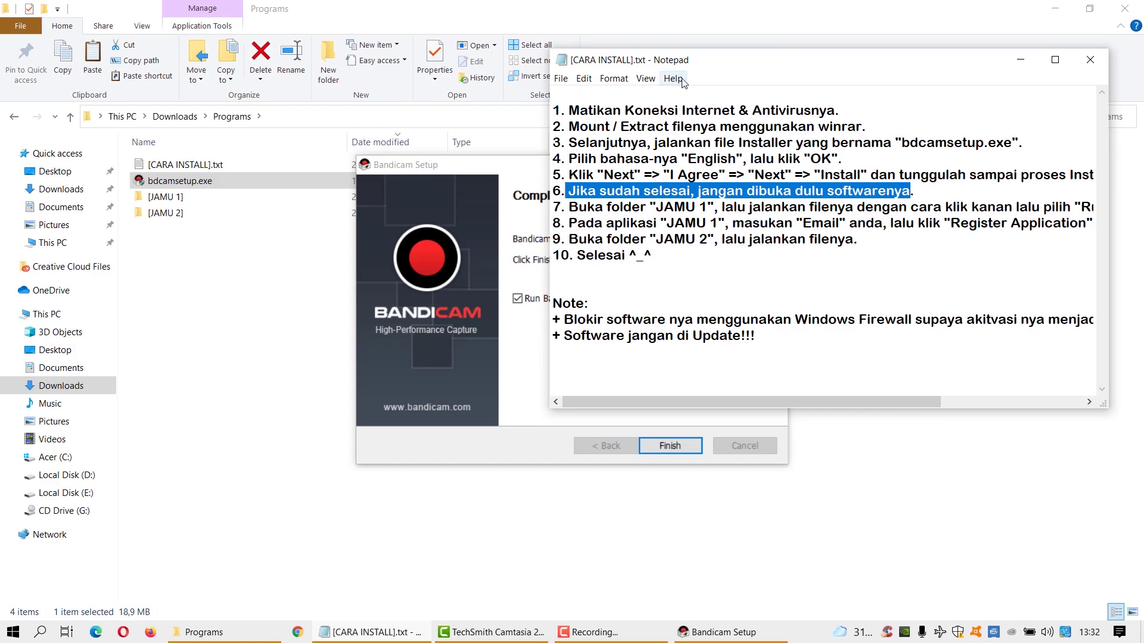
Widen Notepad on both sides and highlight step 7 about running JAMU 1.
{"action": "left_click_drag", "start_coordinate": [716, 63], "coordinate": [654, 65]}
{"action": "left_click_drag", "start_coordinate": [1049, 97], "coordinate": [1139, 99]}
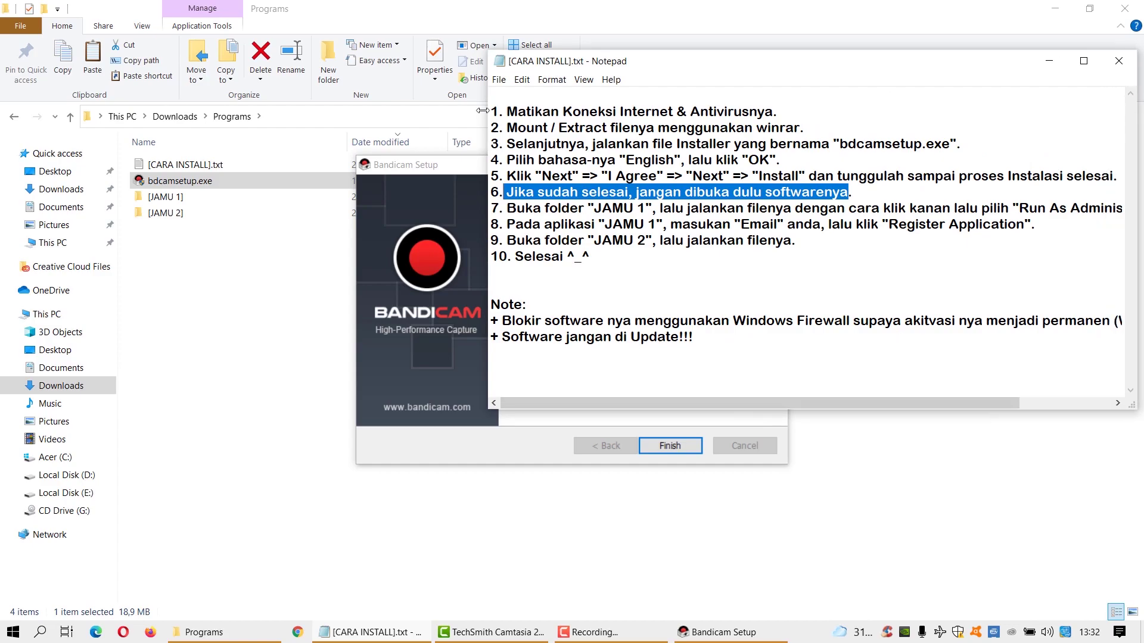
{"action": "left_click_drag", "start_coordinate": [483, 111], "coordinate": [404, 112]}
{"action": "left_click_drag", "start_coordinate": [429, 206], "coordinate": [1111, 212]}
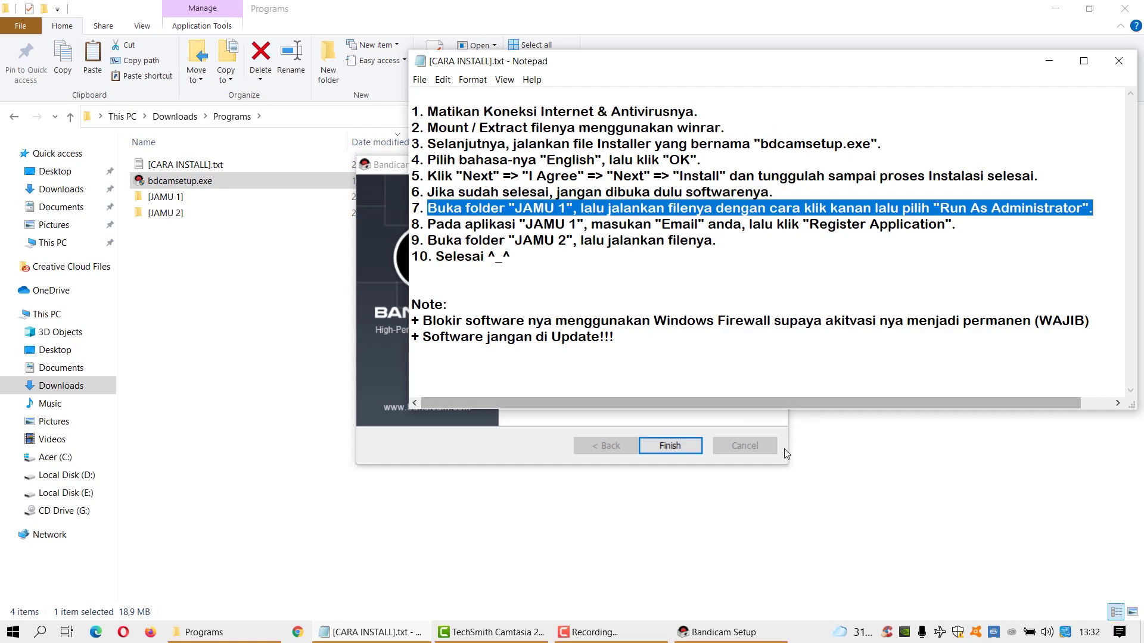
Finish setup, decline the Intel Quick Sync encoder offer, and close Bandicam.
{"action": "left_click", "coordinate": [685, 448]}
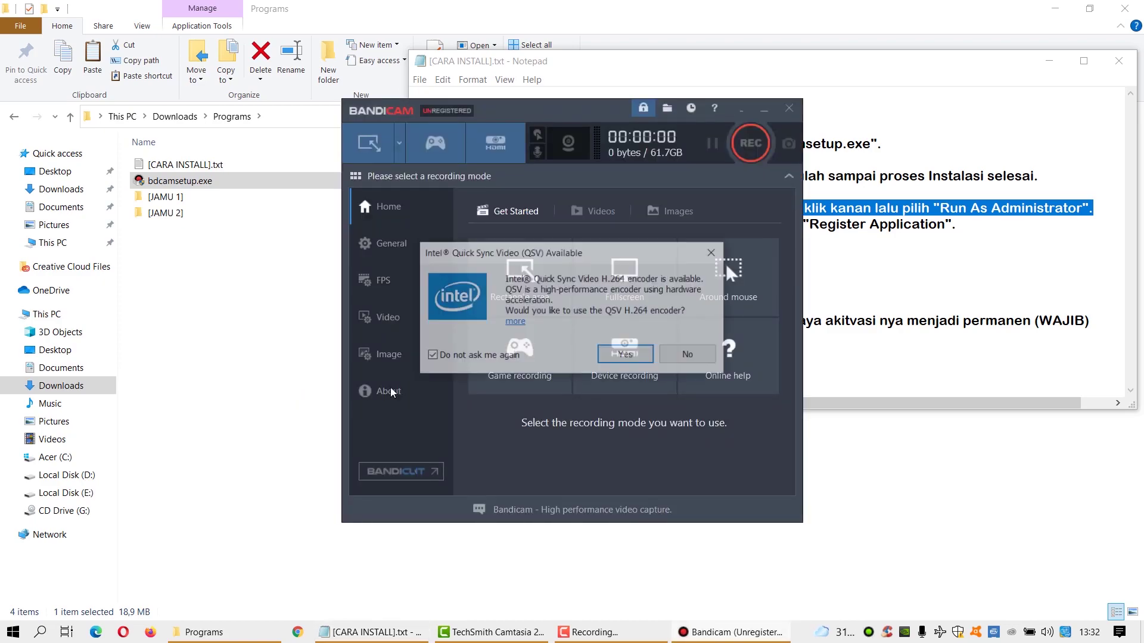
{"action": "left_click", "coordinate": [692, 356]}
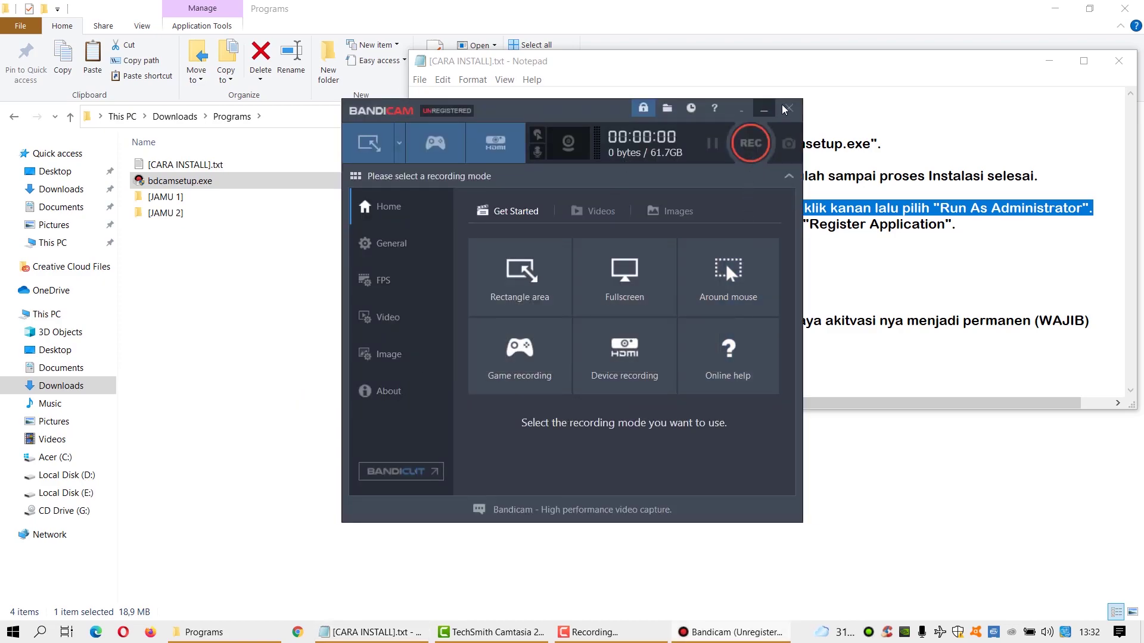
{"action": "key", "text": "alt+F4"}
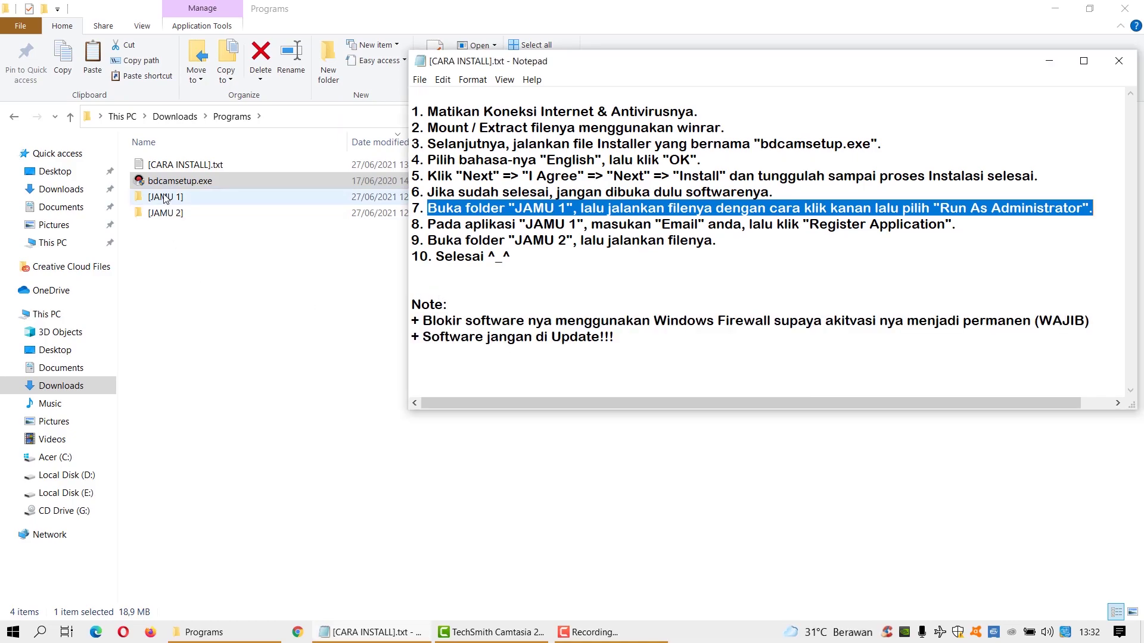
Open the [JAMU 1] folder and run keymaker.exe as administrator.
{"action": "double_click", "coordinate": [170, 196]}
{"action": "left_click", "coordinate": [369, 632]}
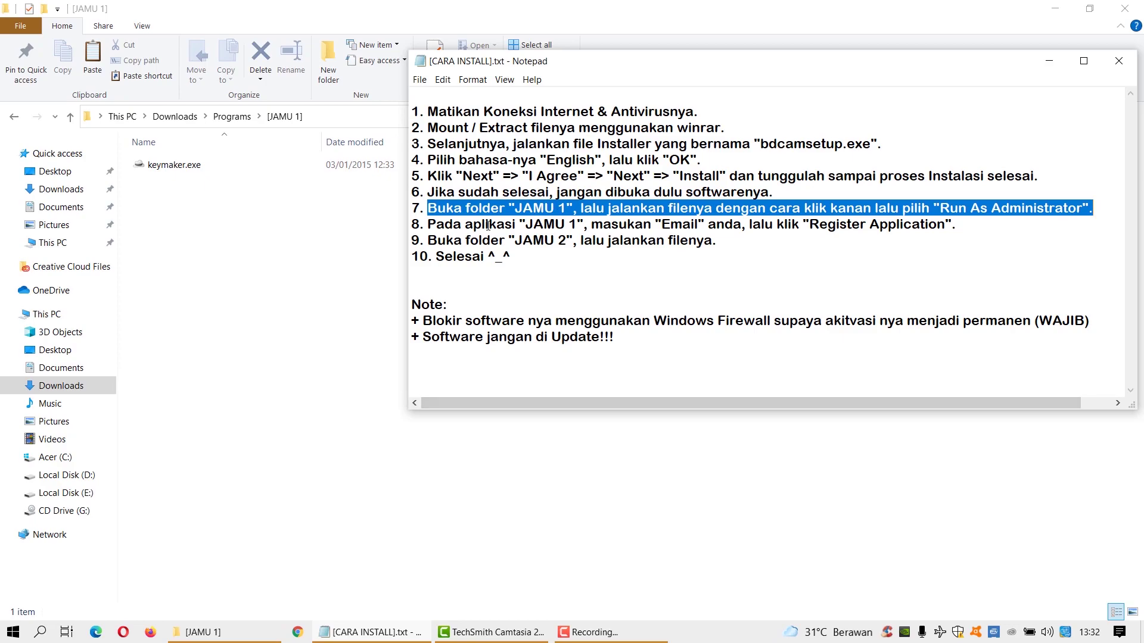
{"action": "left_click", "coordinate": [156, 164]}
{"action": "right_click", "coordinate": [161, 165]}
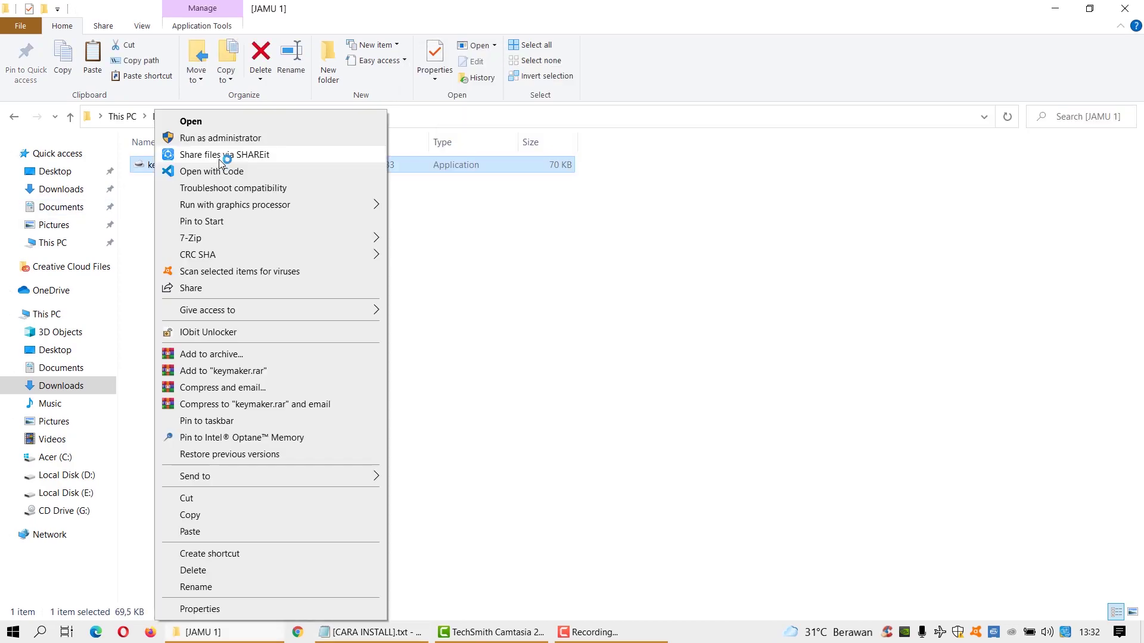
{"action": "left_click", "coordinate": [219, 157]}
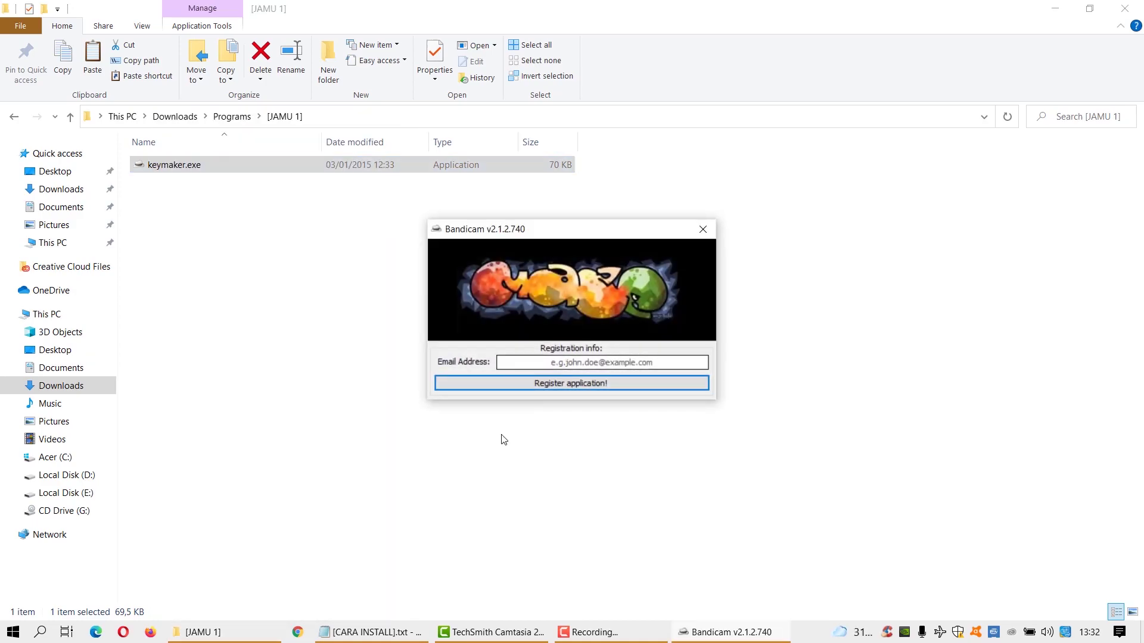
{"action": "left_click", "coordinate": [389, 636]}
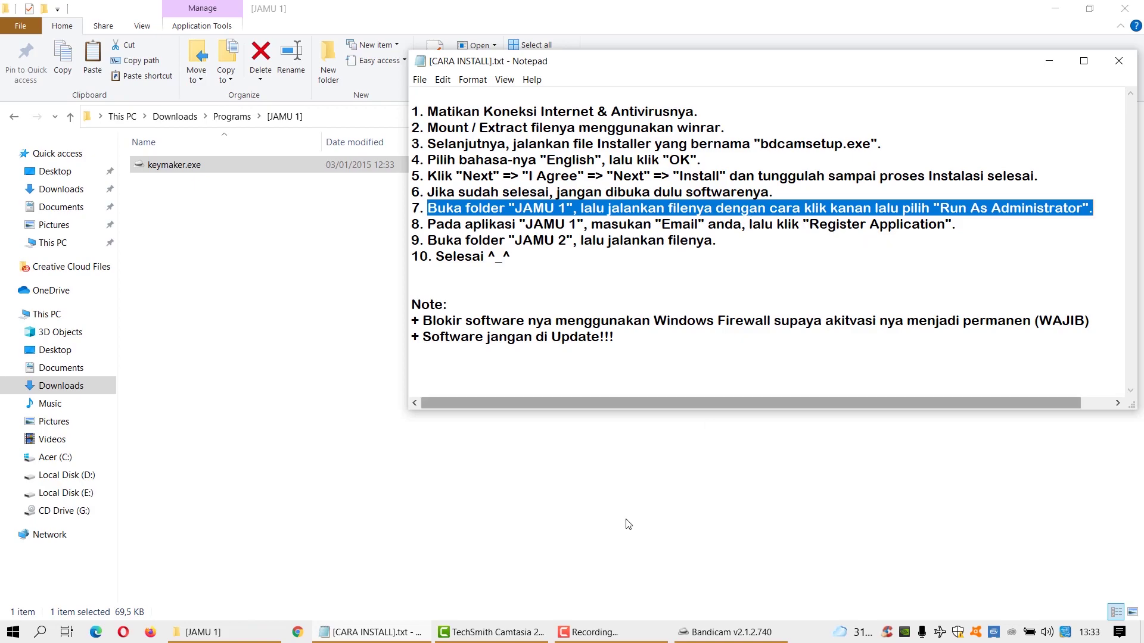
Enter an e-mail address in the keymaker, register Bandicam, and dismiss the success message.
{"action": "left_click", "coordinate": [587, 505]}
{"action": "left_click", "coordinate": [726, 636]}
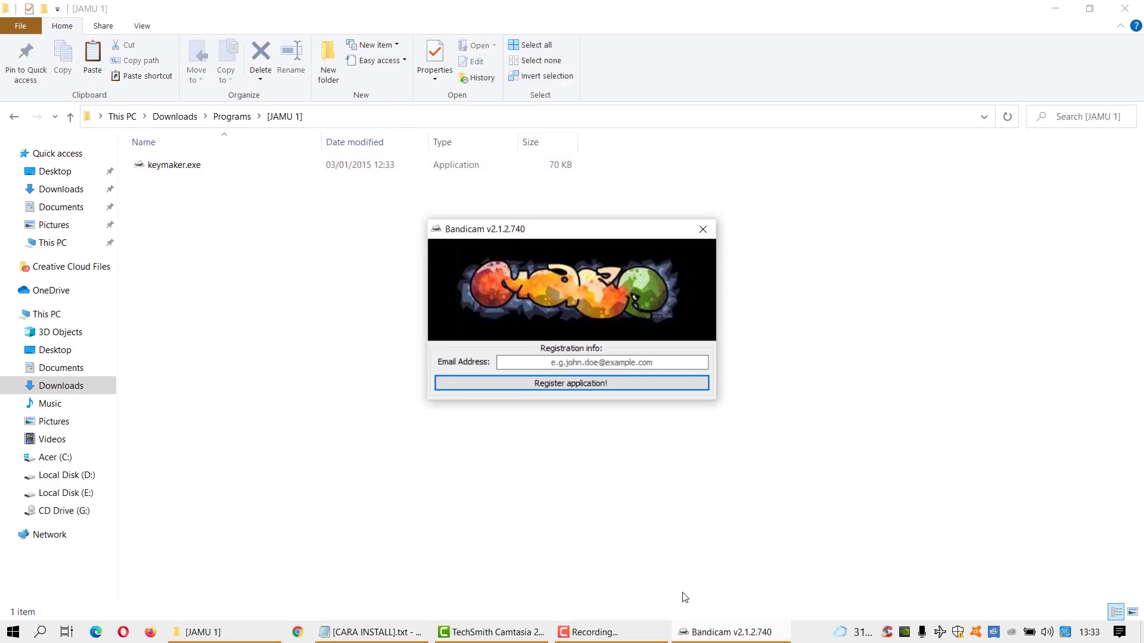
{"action": "left_click", "coordinate": [579, 368]}
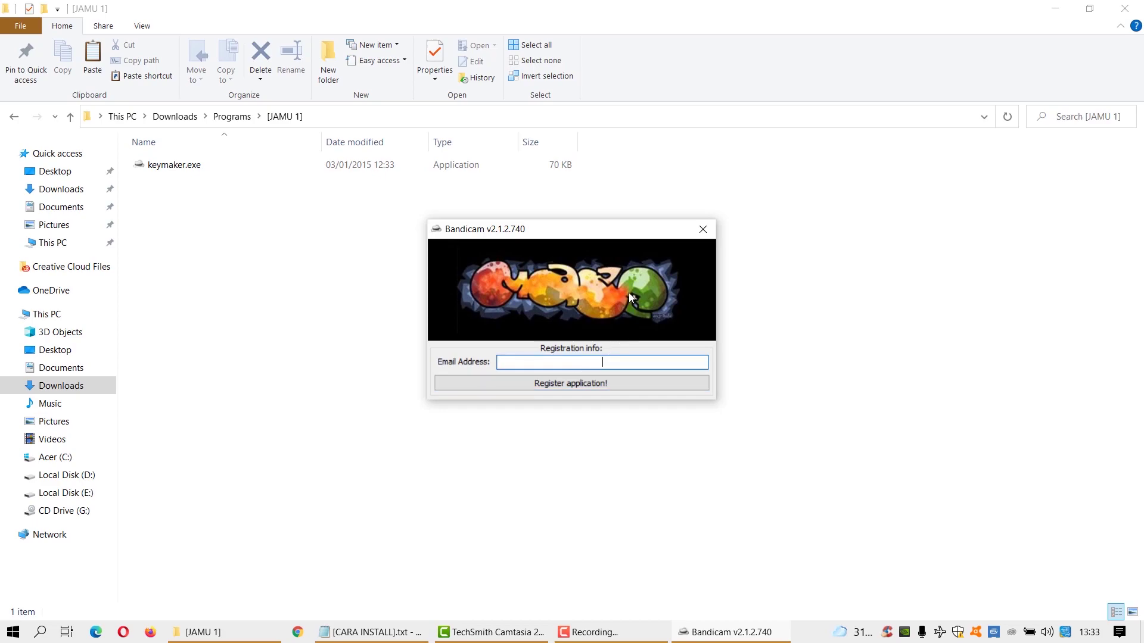
{"action": "left_click", "coordinate": [602, 385]}
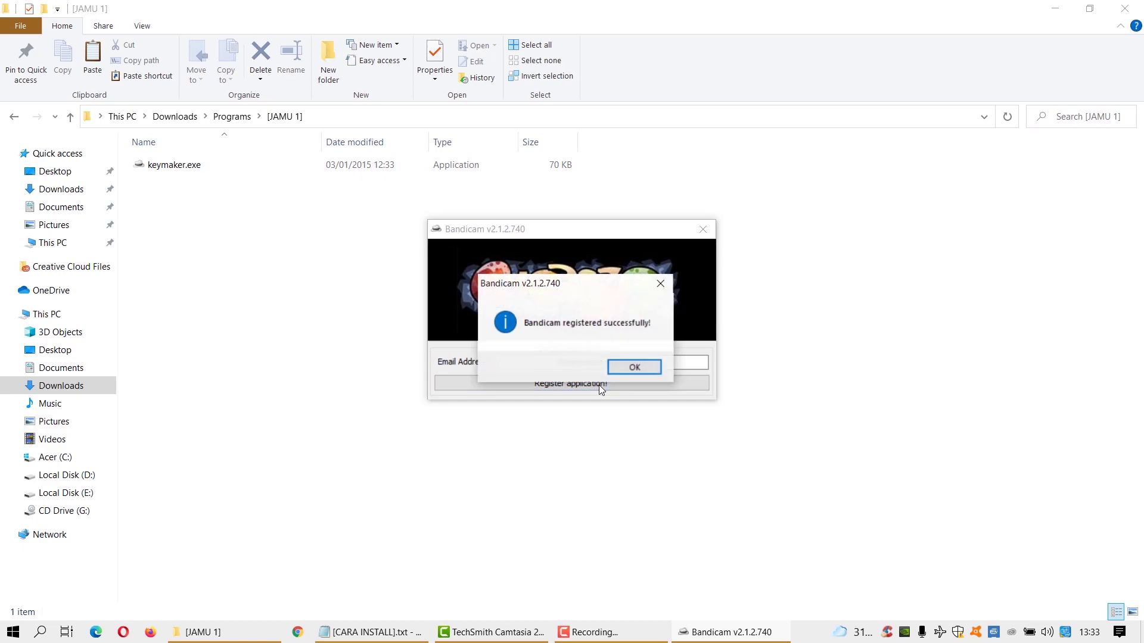
{"action": "left_click", "coordinate": [634, 367]}
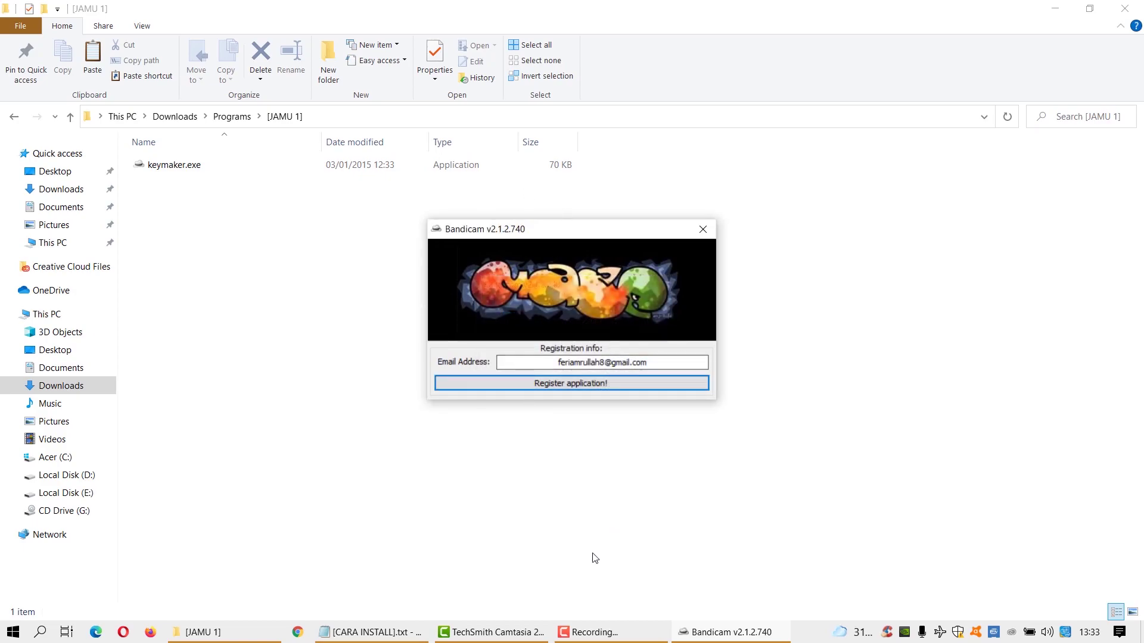
{"action": "left_click", "coordinate": [370, 633]}
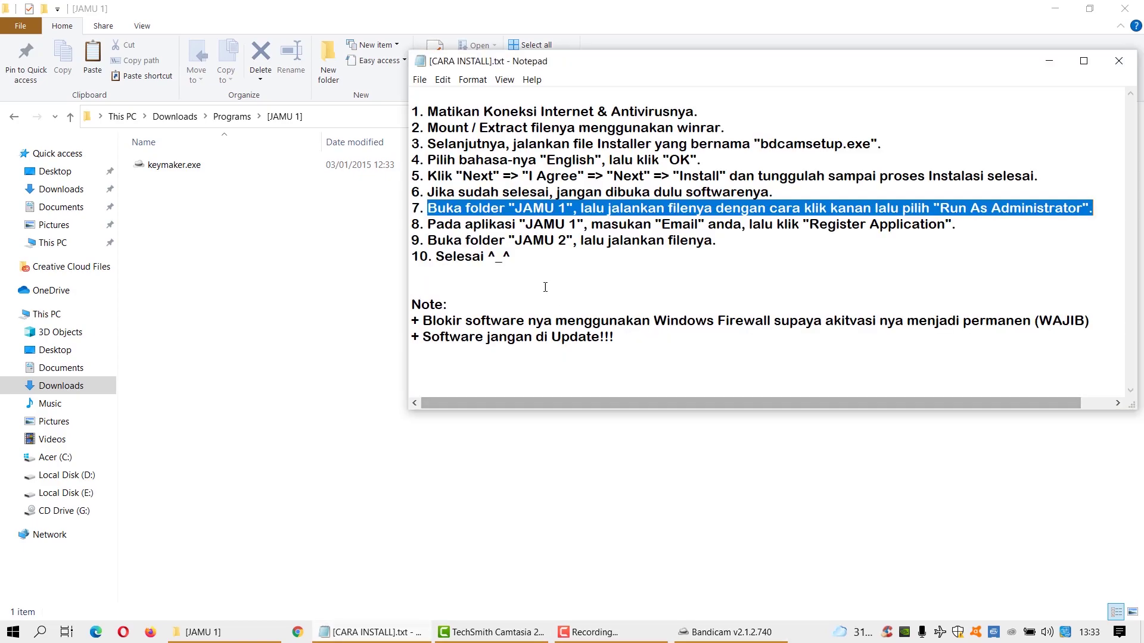
Highlight step 8 in the notes, then open the [JAMU 2] folder from Programs.
{"action": "left_click_drag", "start_coordinate": [957, 218], "coordinate": [419, 230]}
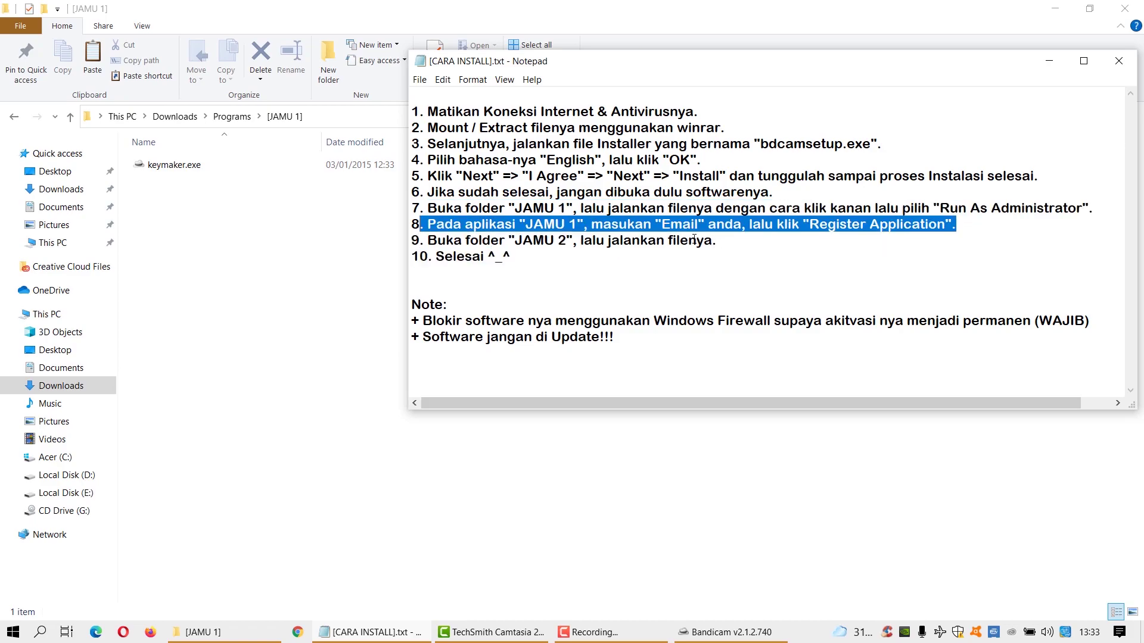
{"action": "left_click", "coordinate": [602, 254]}
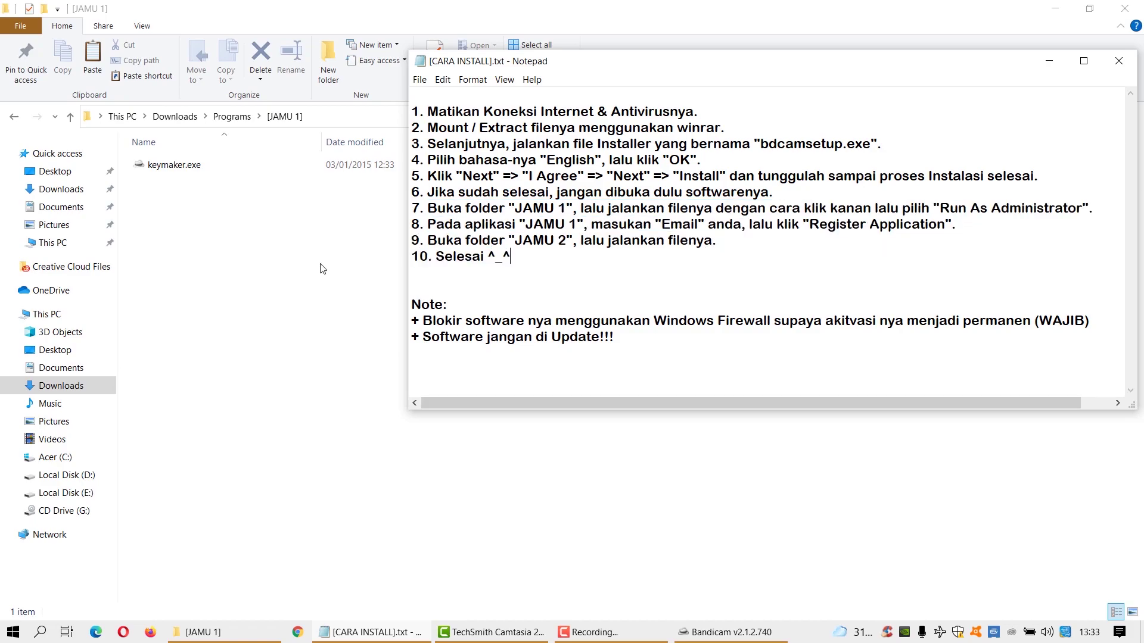
{"action": "left_click", "coordinate": [12, 119]}
{"action": "double_click", "coordinate": [203, 217]}
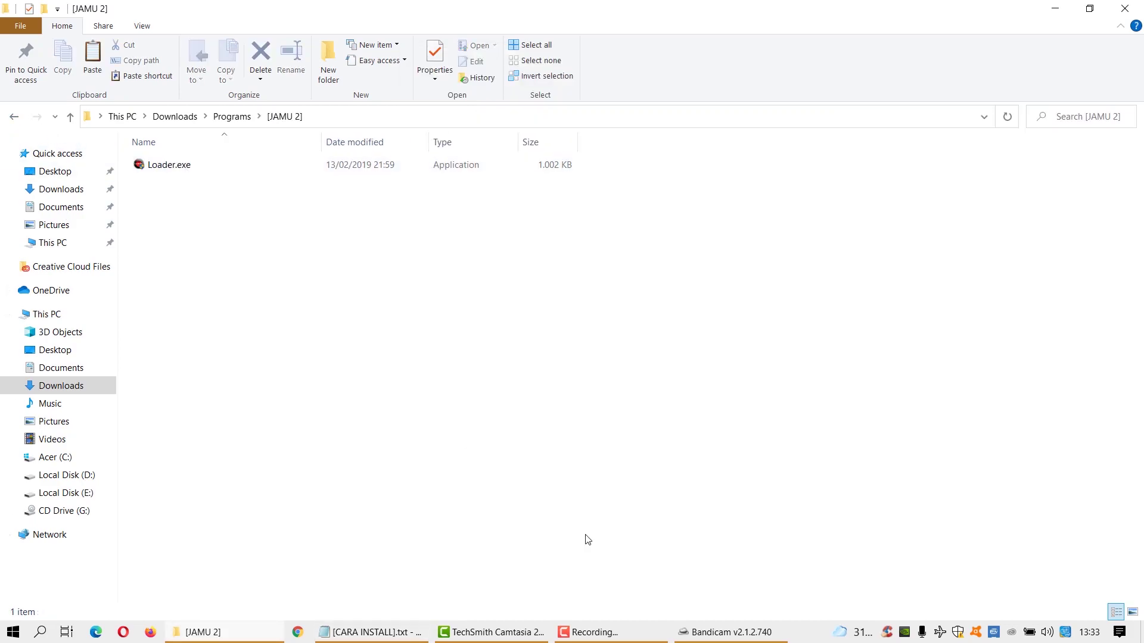
{"action": "left_click", "coordinate": [389, 635]}
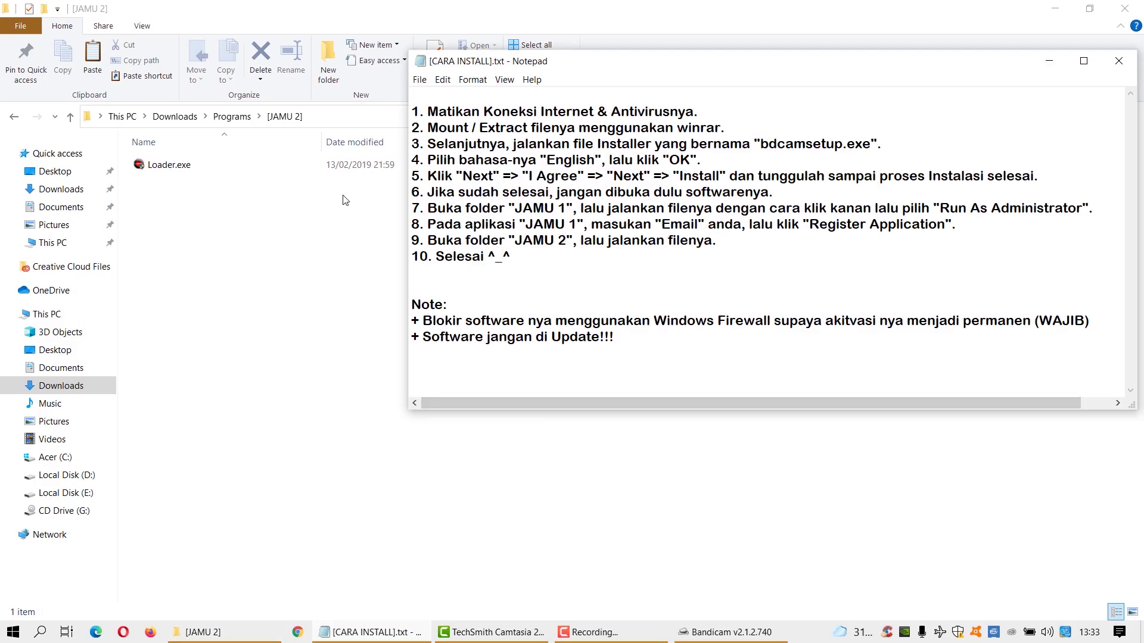
Start Bandicam from Loader.exe, browse General, FPS and Video settings, then pick Screen Recording Mode.
{"action": "double_click", "coordinate": [216, 166]}
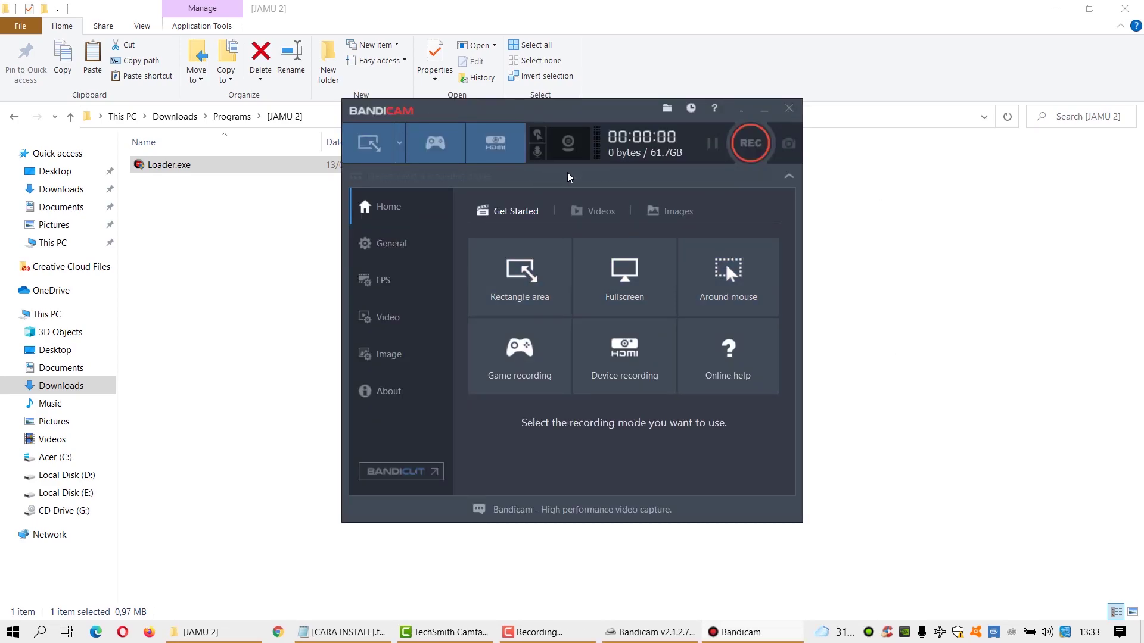
{"action": "left_click", "coordinate": [393, 251]}
{"action": "left_click", "coordinate": [378, 284]}
{"action": "left_click", "coordinate": [372, 320]}
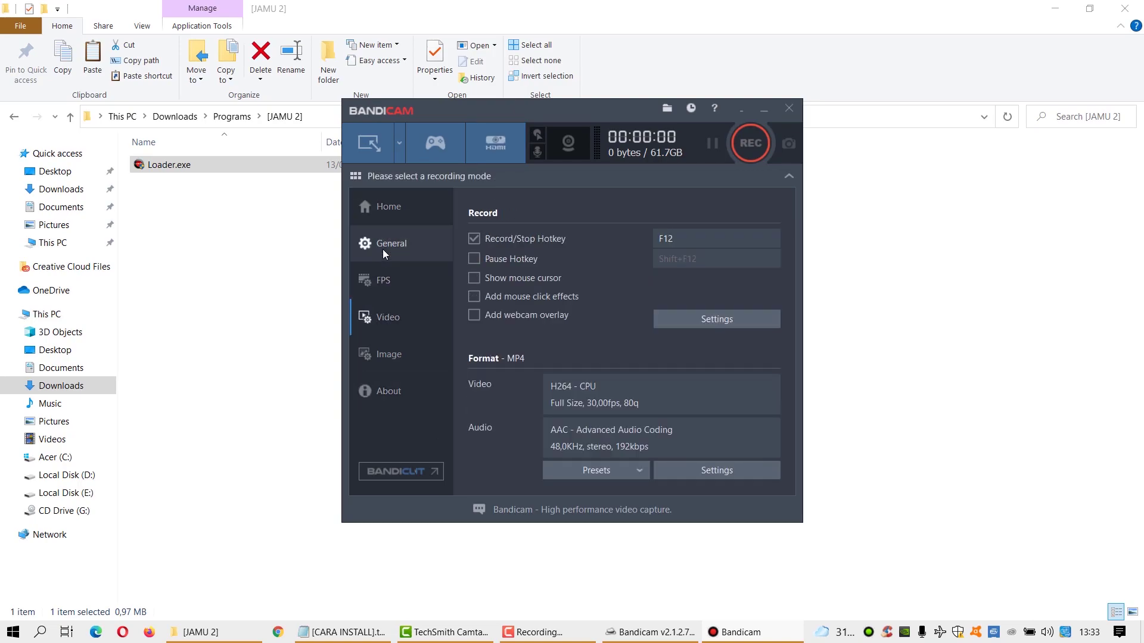
{"action": "left_click", "coordinate": [382, 249]}
{"action": "left_click", "coordinate": [381, 211]}
{"action": "left_click", "coordinate": [758, 137]}
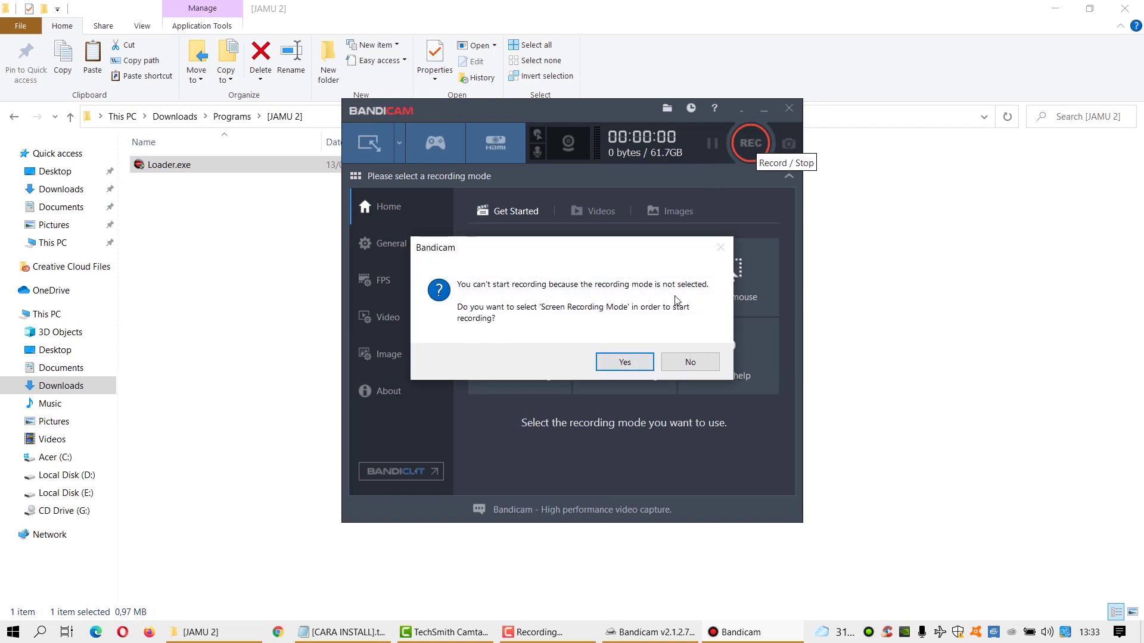
{"action": "left_click", "coordinate": [624, 360]}
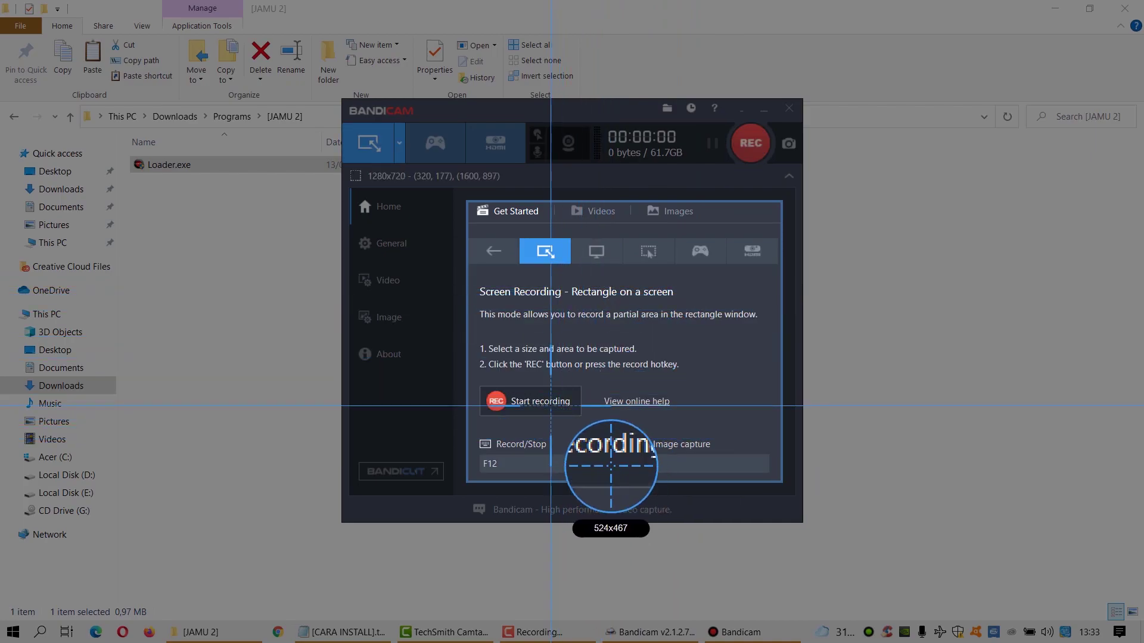
Record a roughly four-second test clip of the 524x467 rectangle and stop it.
{"action": "left_click", "coordinate": [545, 403]}
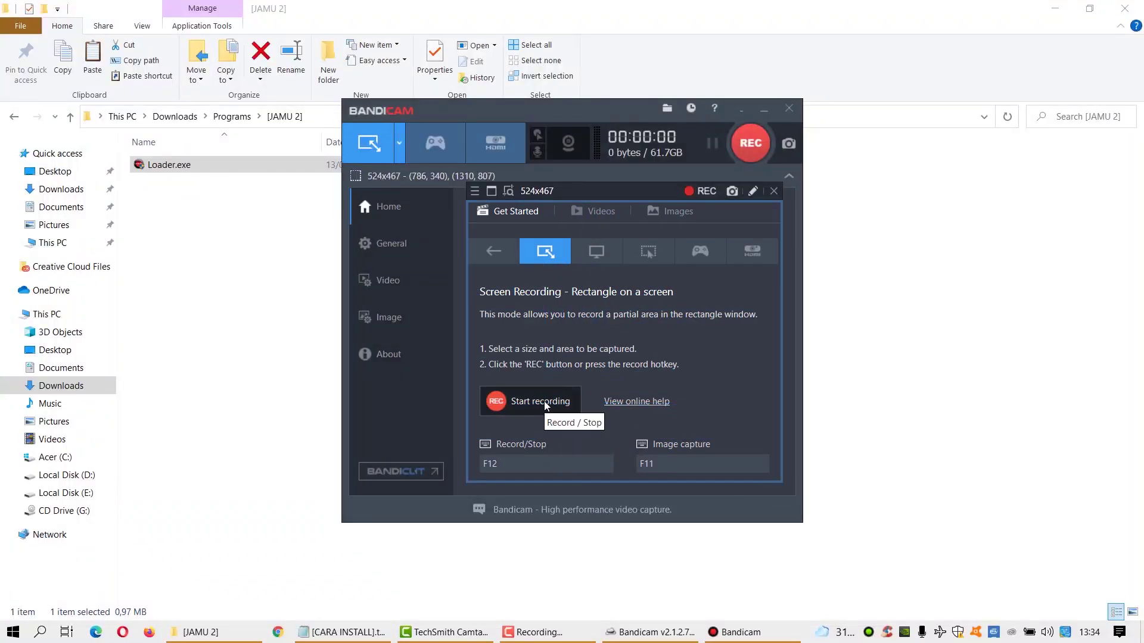
{"action": "left_click", "coordinate": [546, 404]}
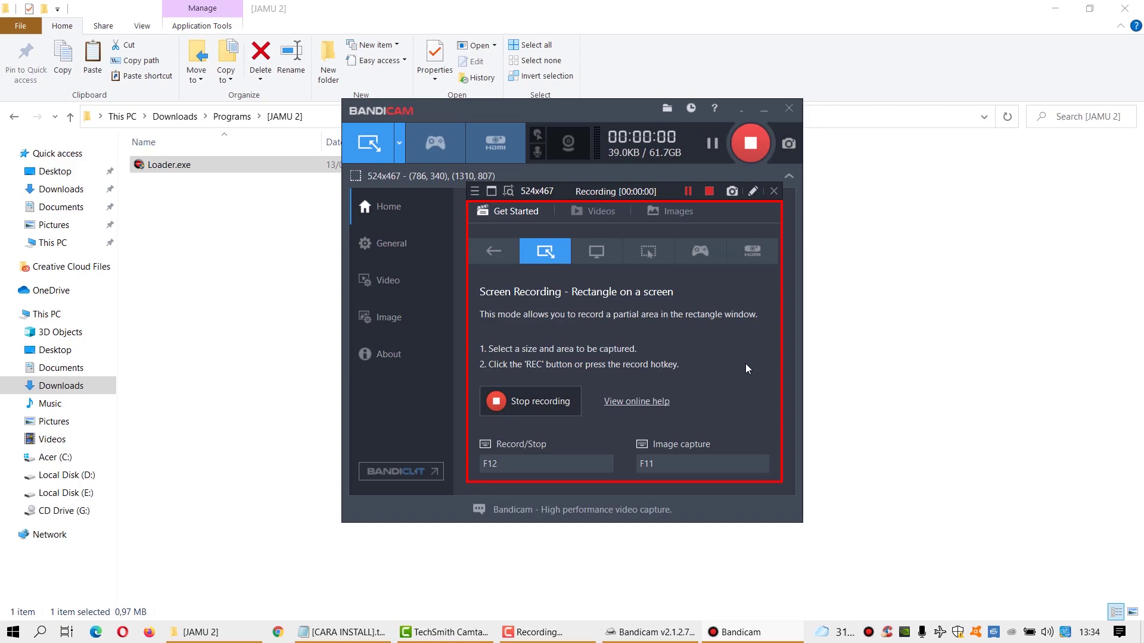
{"action": "left_click", "coordinate": [514, 403]}
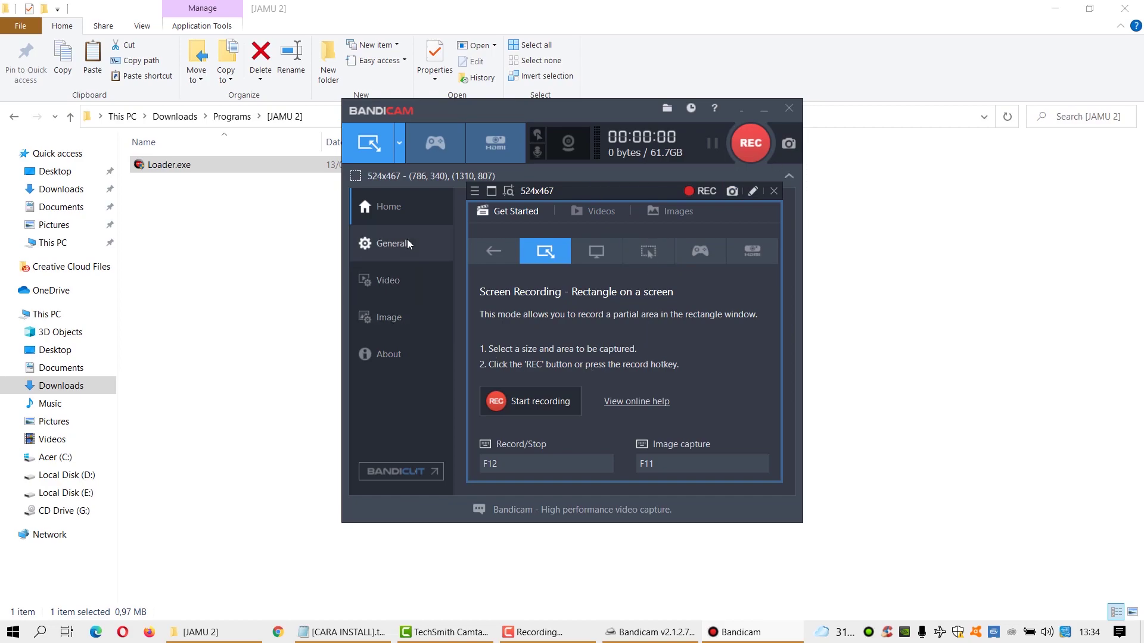
{"action": "left_click", "coordinate": [611, 211]}
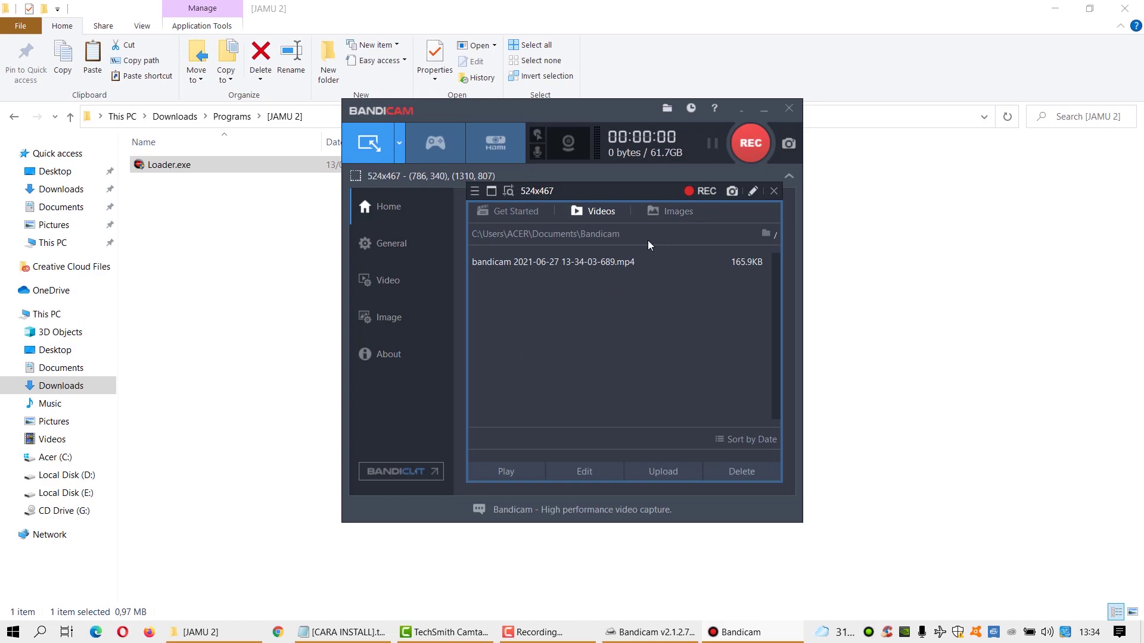
{"action": "left_click", "coordinate": [774, 235]}
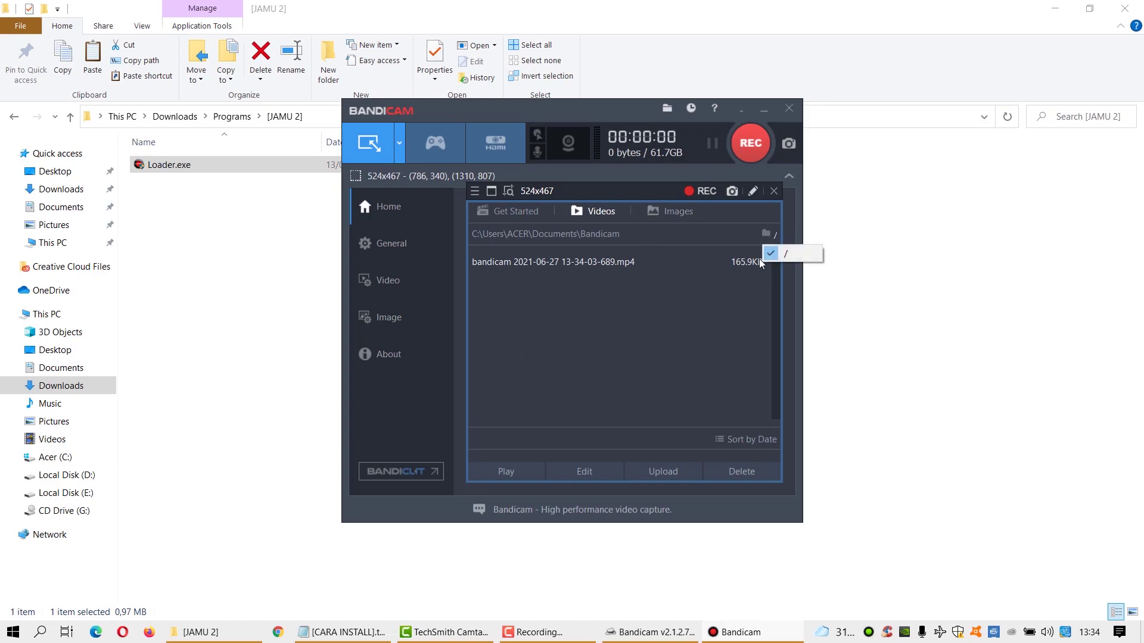
{"action": "left_click", "coordinate": [774, 235]}
{"action": "left_click", "coordinate": [774, 235]}
{"action": "left_click", "coordinate": [775, 235]}
{"action": "left_click", "coordinate": [775, 235]}
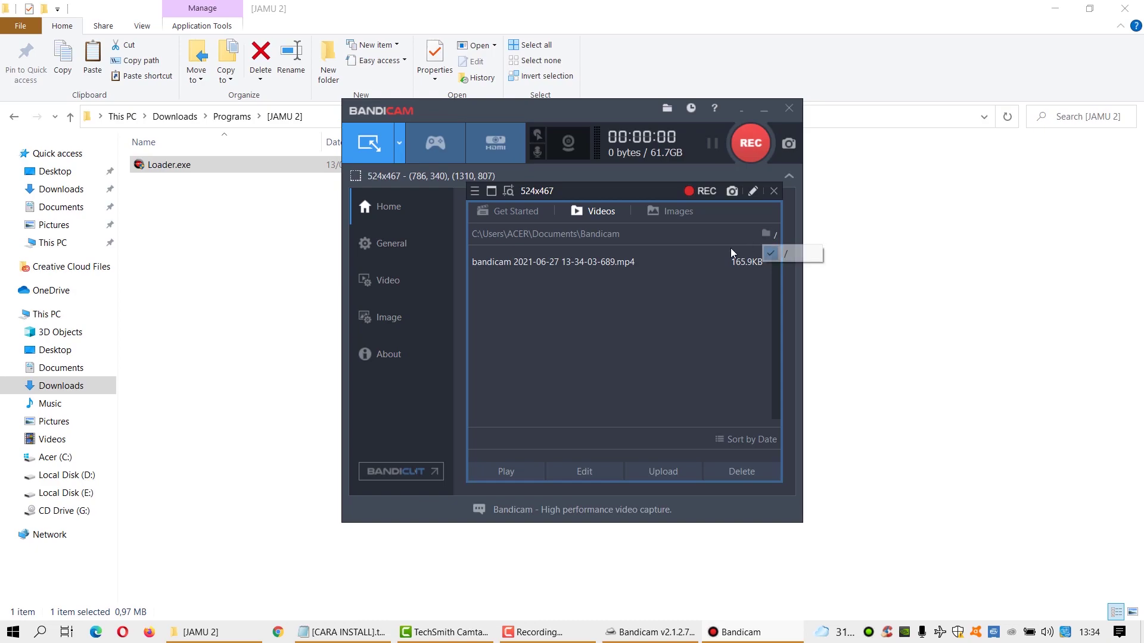
{"action": "left_click", "coordinate": [551, 268]}
{"action": "right_click", "coordinate": [551, 266]}
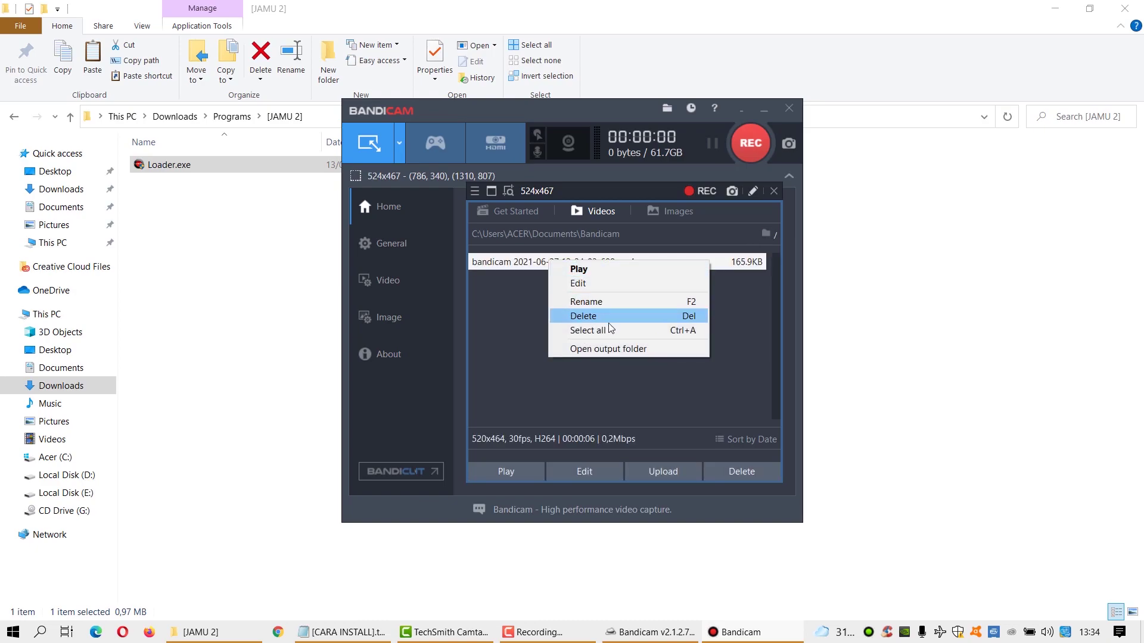
{"action": "left_click", "coordinate": [615, 348]}
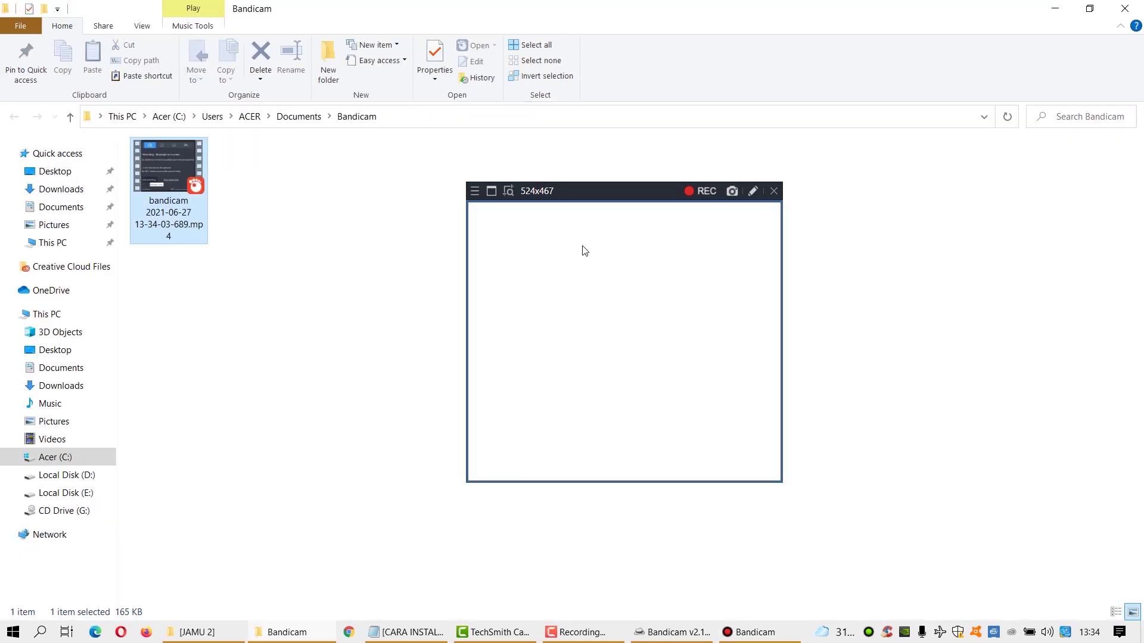
{"action": "left_click", "coordinate": [307, 255]}
{"action": "left_click", "coordinate": [165, 196]}
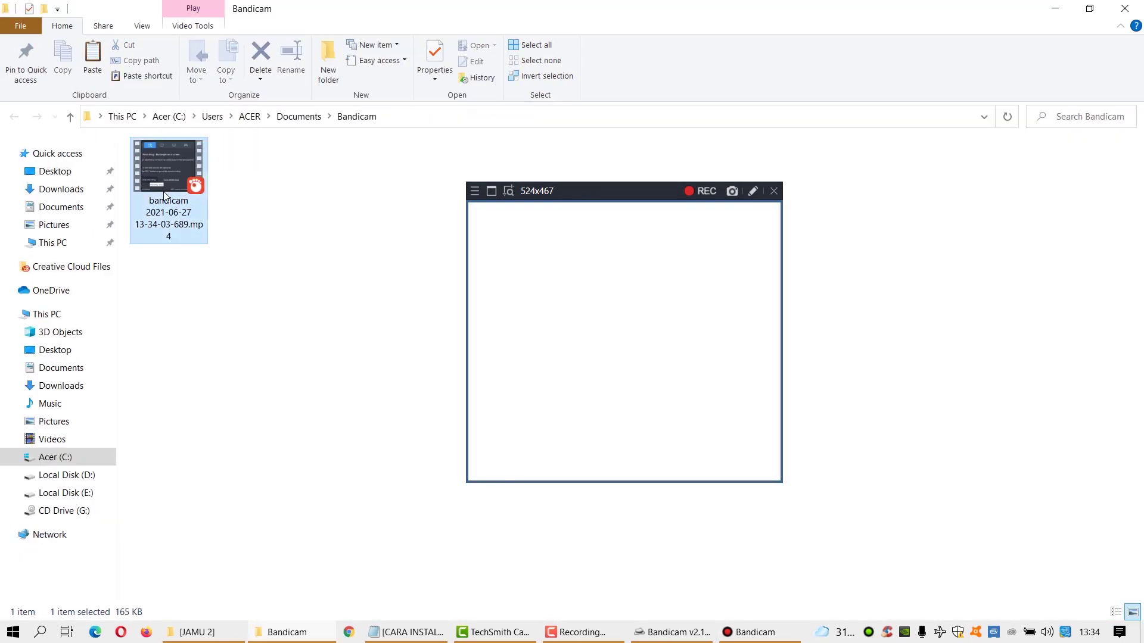
{"action": "double_click", "coordinate": [165, 197]}
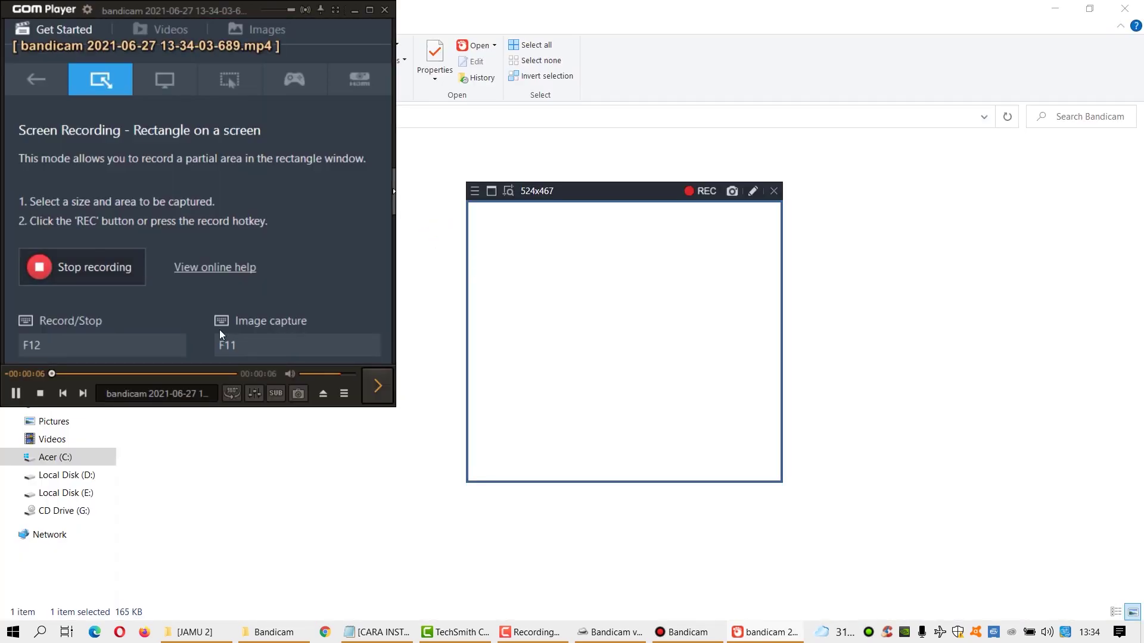
{"action": "left_click_drag", "start_coordinate": [395, 407], "coordinate": [648, 475]}
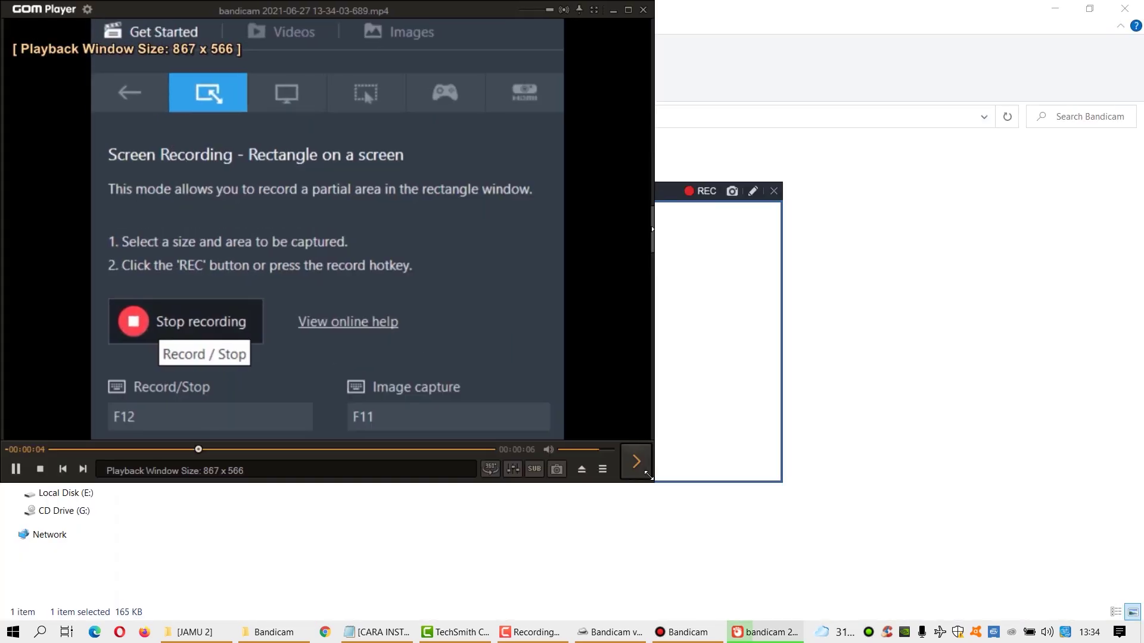
{"action": "left_click", "coordinate": [643, 10]}
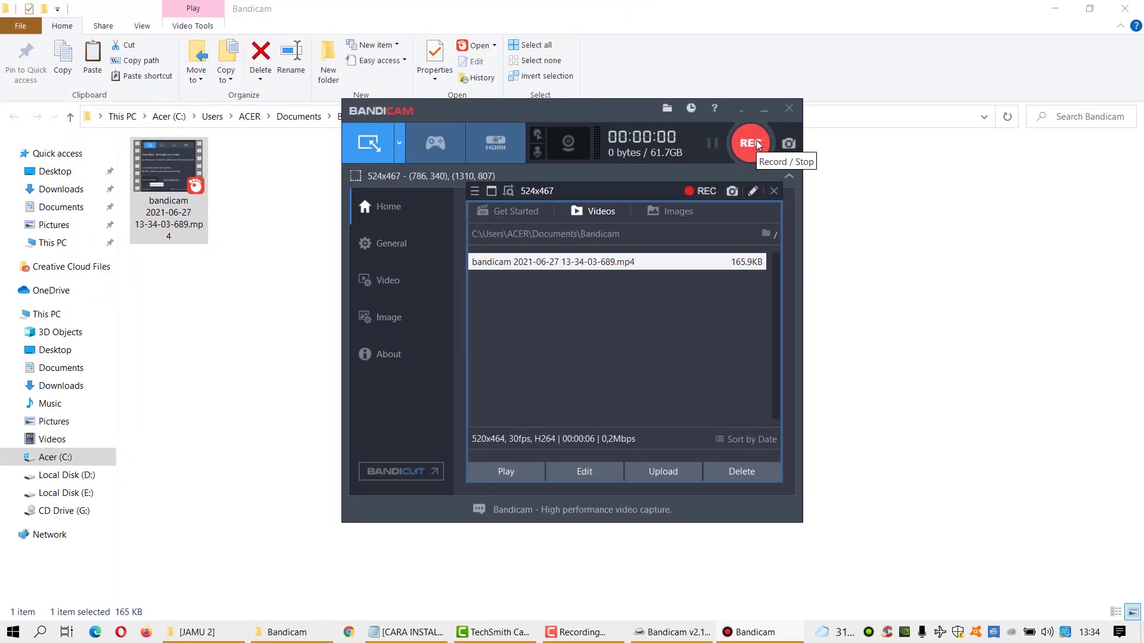
Start a Fullscreen recording of Display 1, then minimise Bandicam and the Explorer window.
{"action": "left_click", "coordinate": [516, 214]}
{"action": "left_click", "coordinate": [596, 251]}
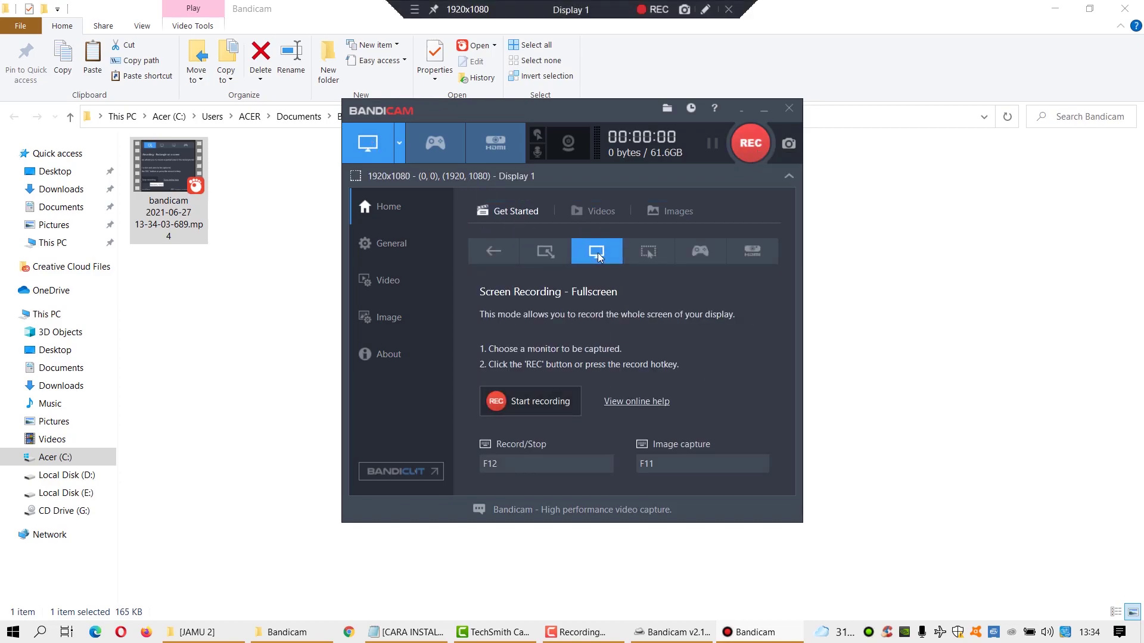
{"action": "left_click", "coordinate": [551, 256]}
{"action": "left_click", "coordinate": [638, 252]}
{"action": "left_click", "coordinate": [742, 153]}
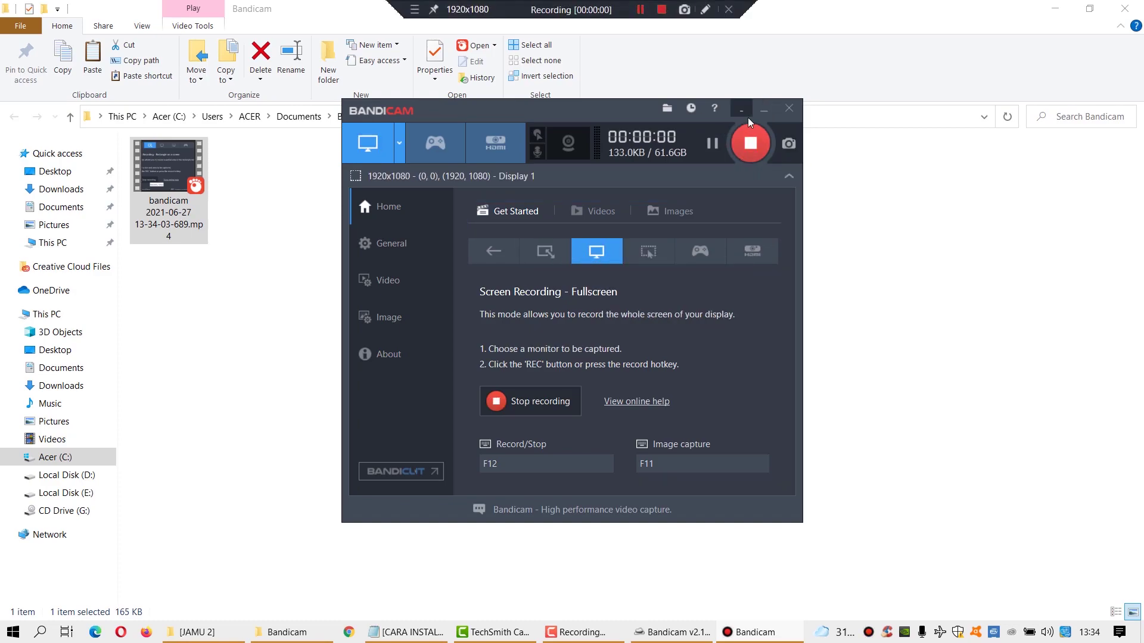
{"action": "left_click", "coordinate": [754, 109]}
{"action": "left_click", "coordinate": [1055, 10]}
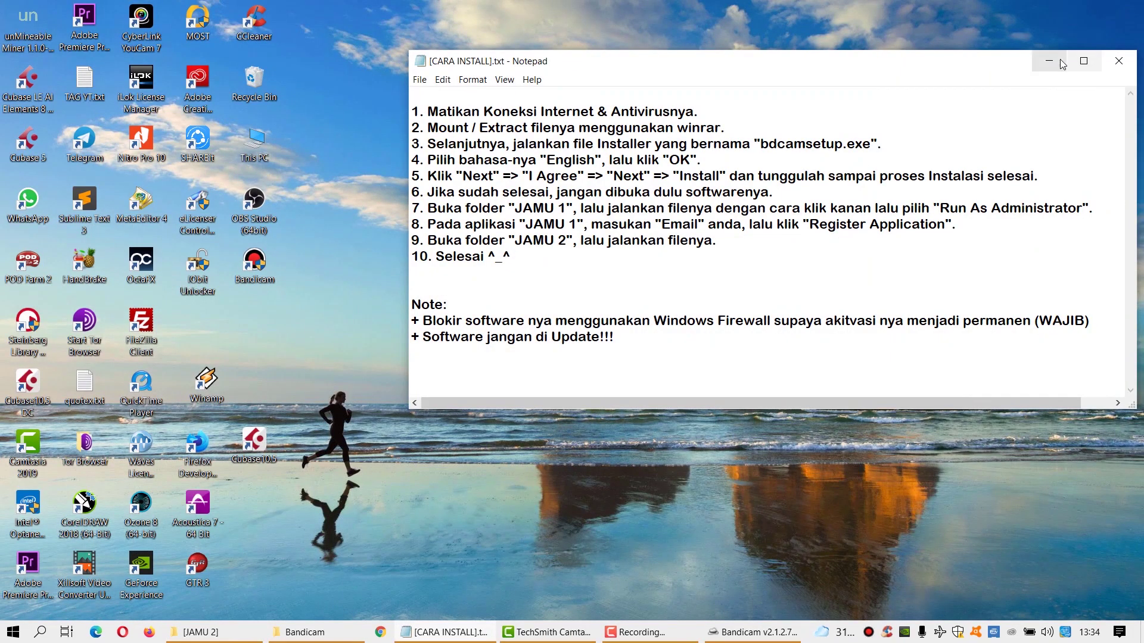
Minimise the Notepad install notes, close the Bandicam registration window, and refresh the desktop.
{"action": "left_click", "coordinate": [1051, 62]}
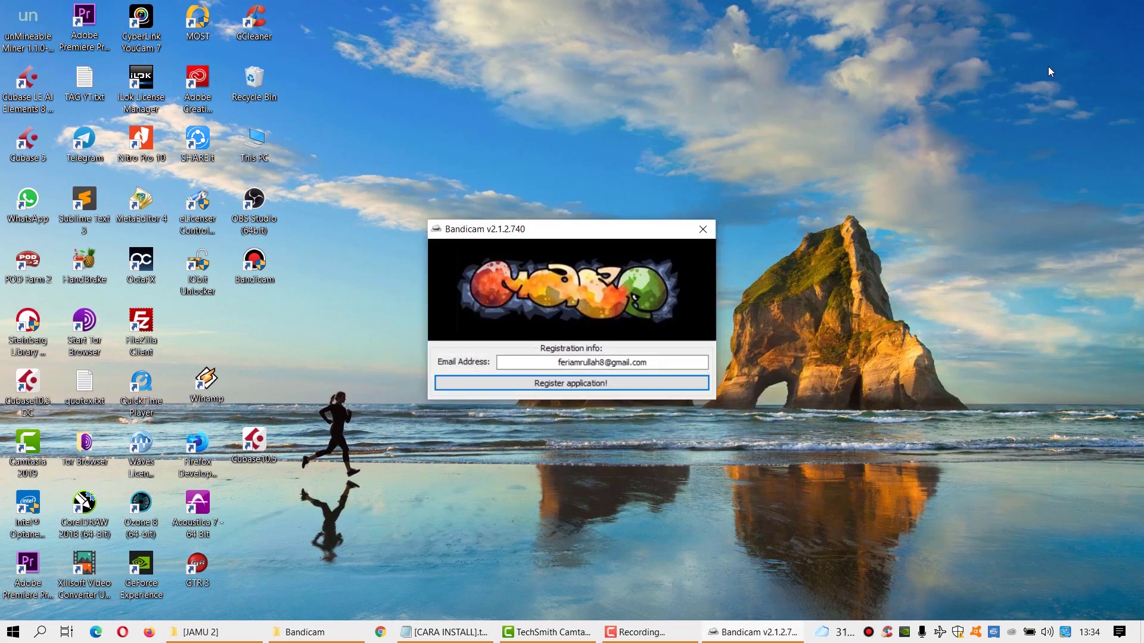
{"action": "left_click", "coordinate": [704, 231]}
{"action": "right_click", "coordinate": [683, 210]}
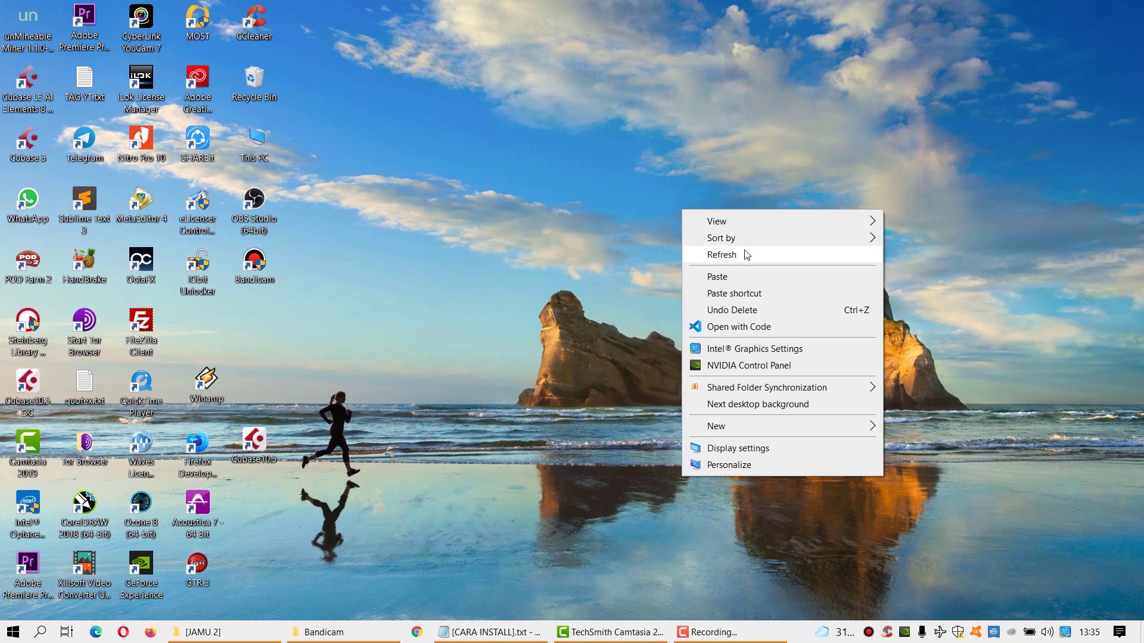
{"action": "left_click", "coordinate": [746, 255]}
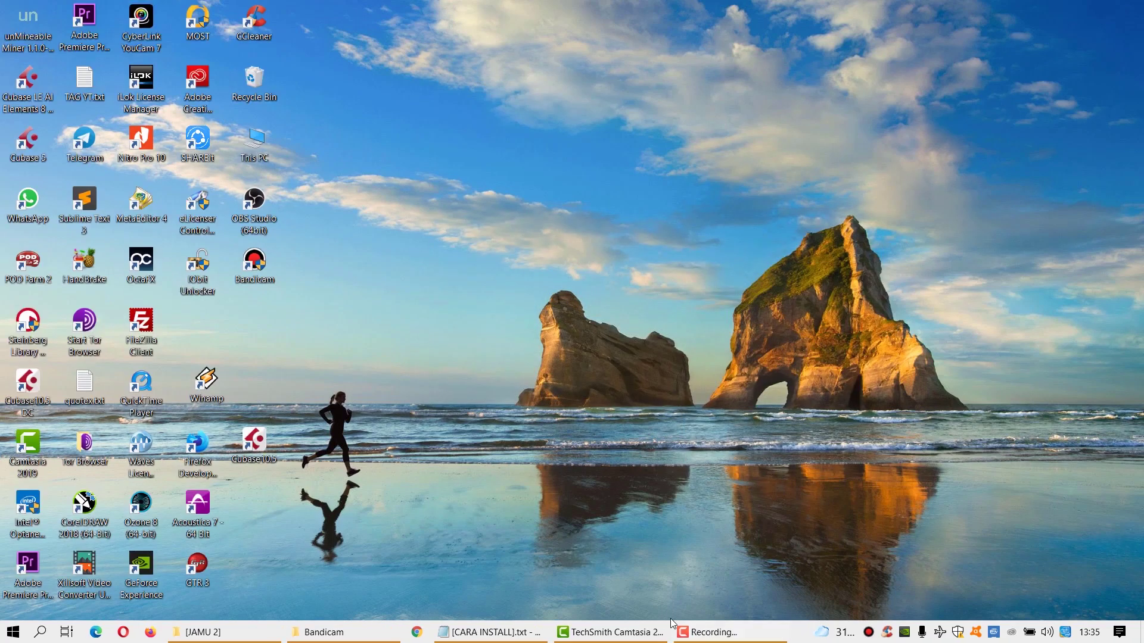
{"action": "left_click", "coordinate": [731, 624]}
Stop the full-screen recording and open the output folder from the Videos list's second clip.
{"action": "left_click", "coordinate": [869, 634]}
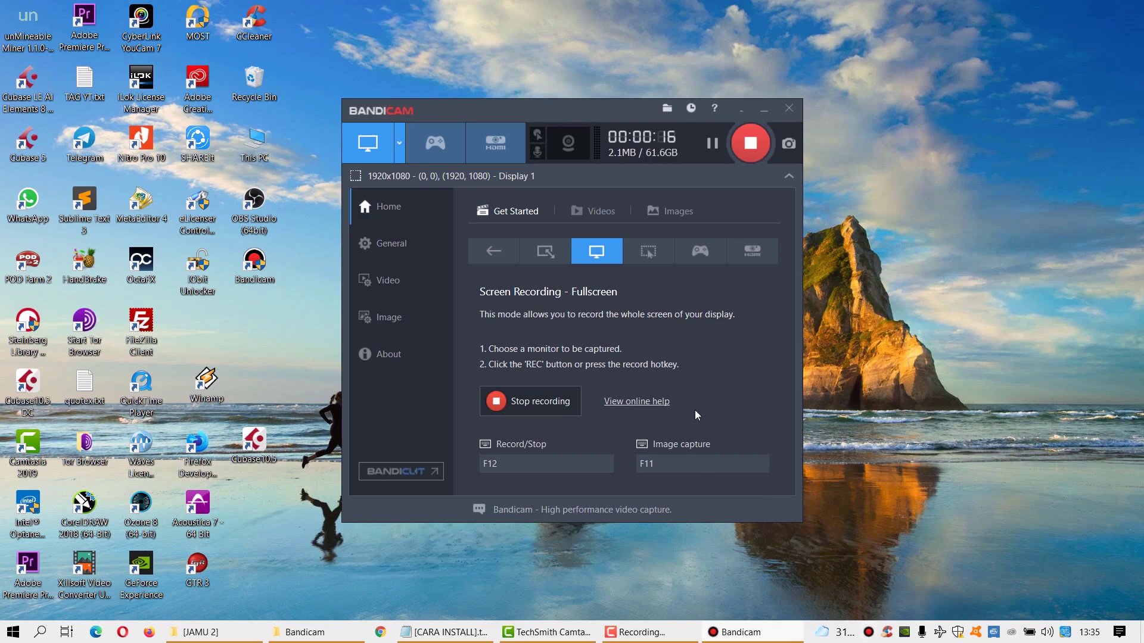
{"action": "left_click", "coordinate": [751, 142]}
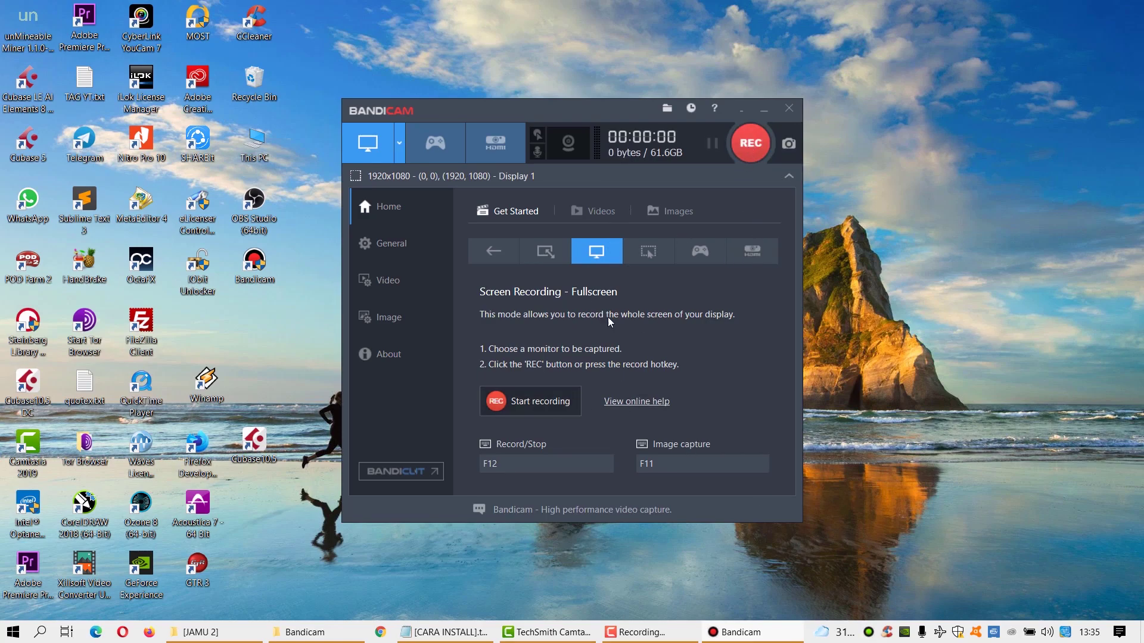
{"action": "left_click", "coordinate": [609, 216]}
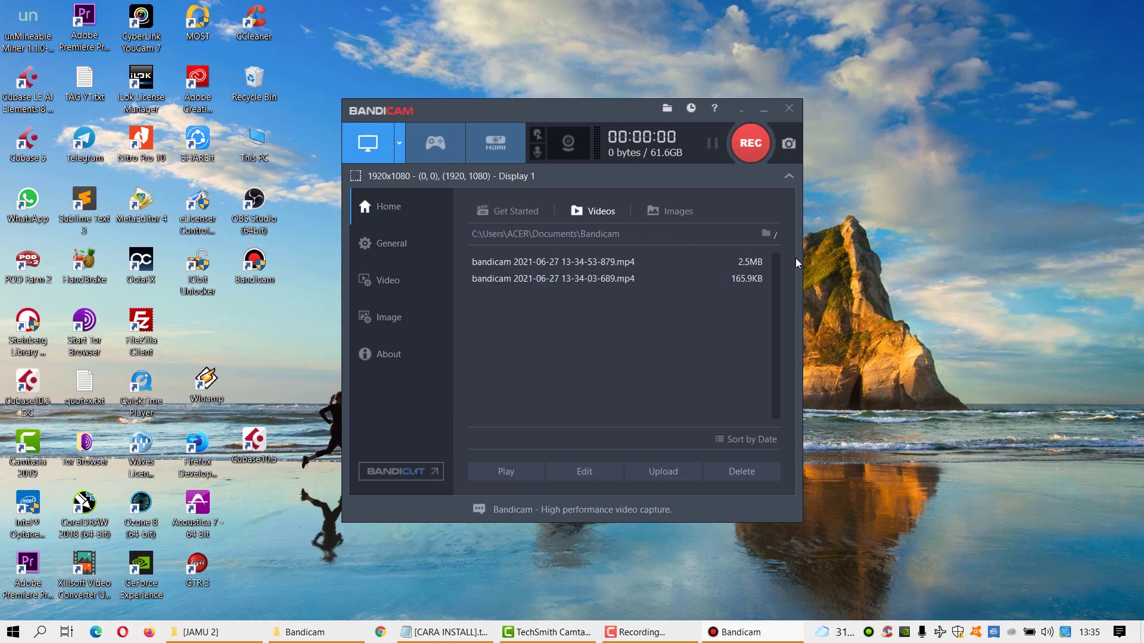
{"action": "left_click", "coordinate": [760, 280]}
{"action": "right_click", "coordinate": [759, 280]}
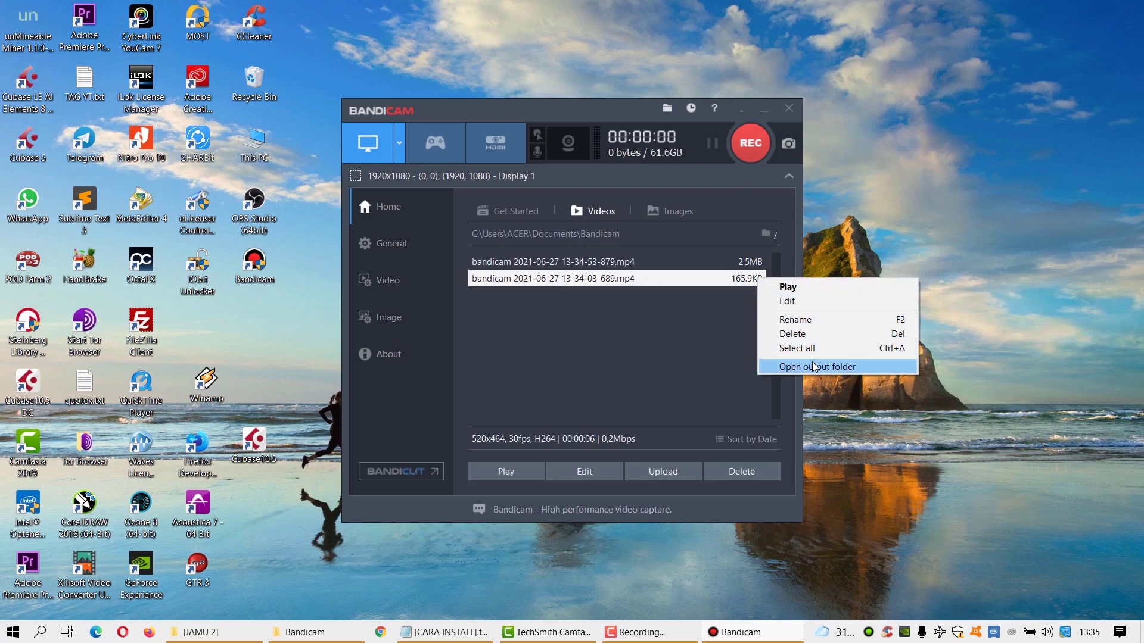
{"action": "left_click", "coordinate": [816, 366]}
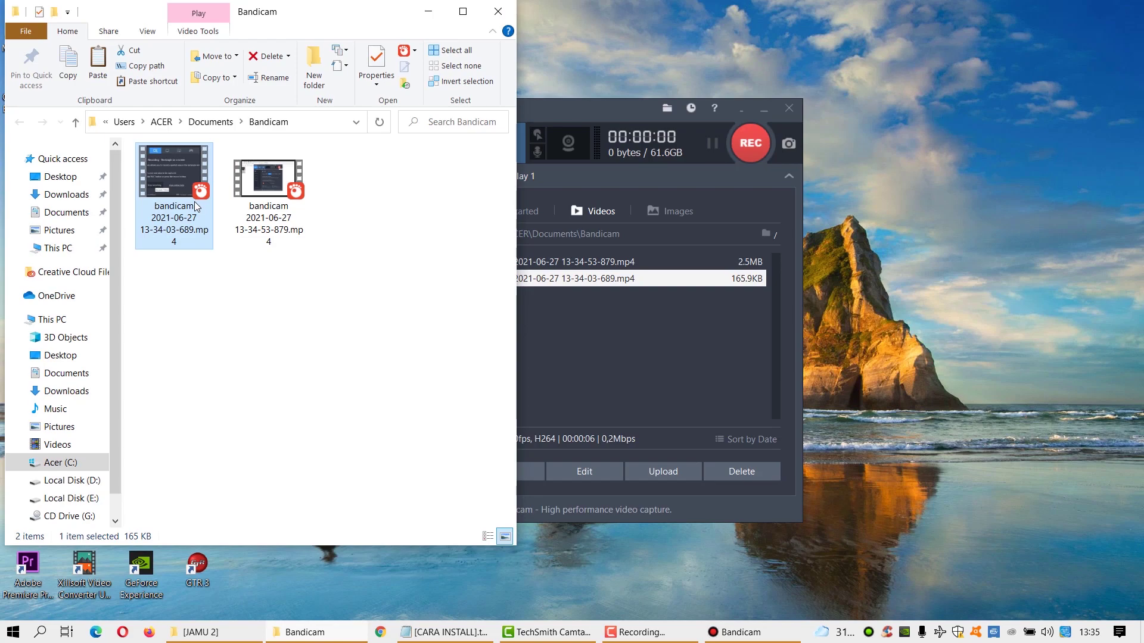
Play the 13-34-03-689 and 13-34-53-879 clips in GOM Player, then close the player and folder.
{"action": "double_click", "coordinate": [194, 205]}
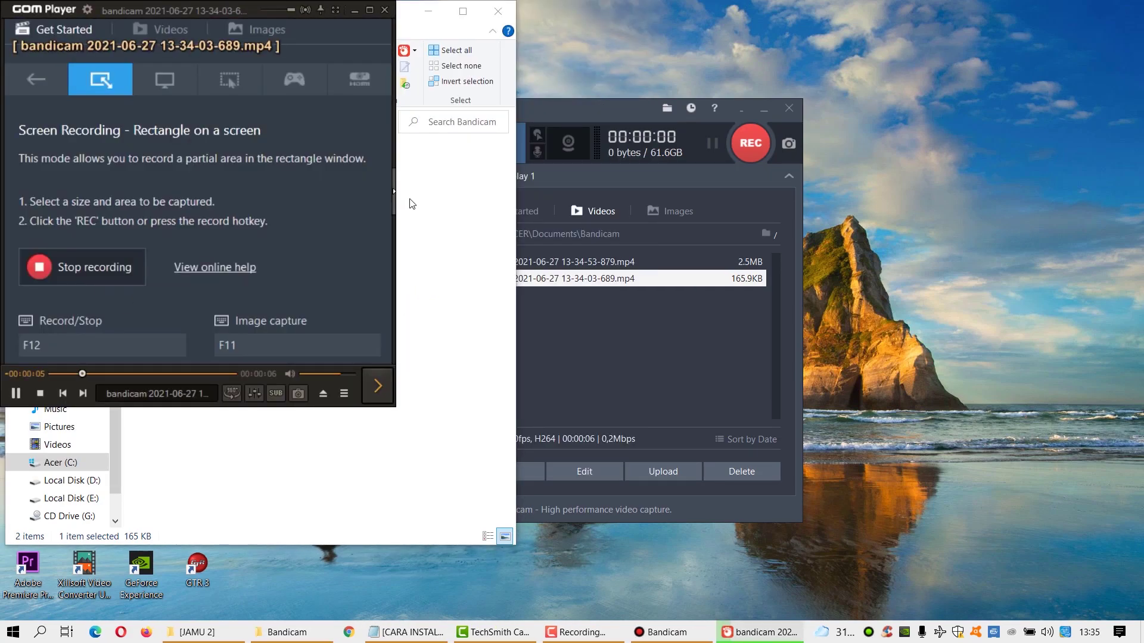
{"action": "left_click", "coordinate": [455, 214]}
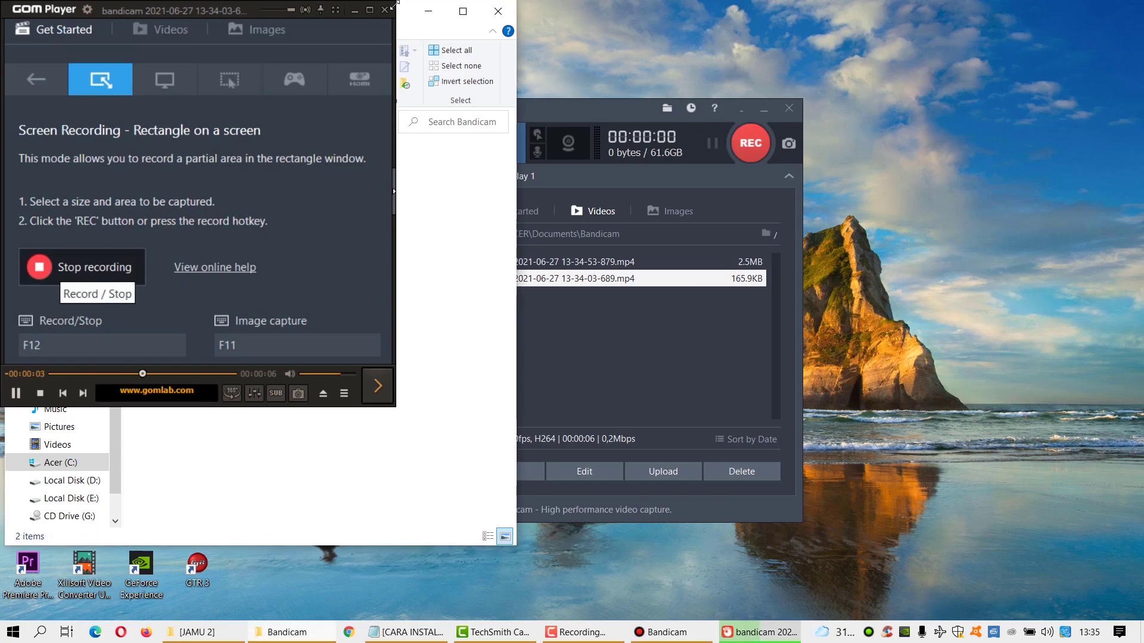
{"action": "left_click", "coordinate": [384, 9]}
{"action": "left_click", "coordinate": [302, 193]}
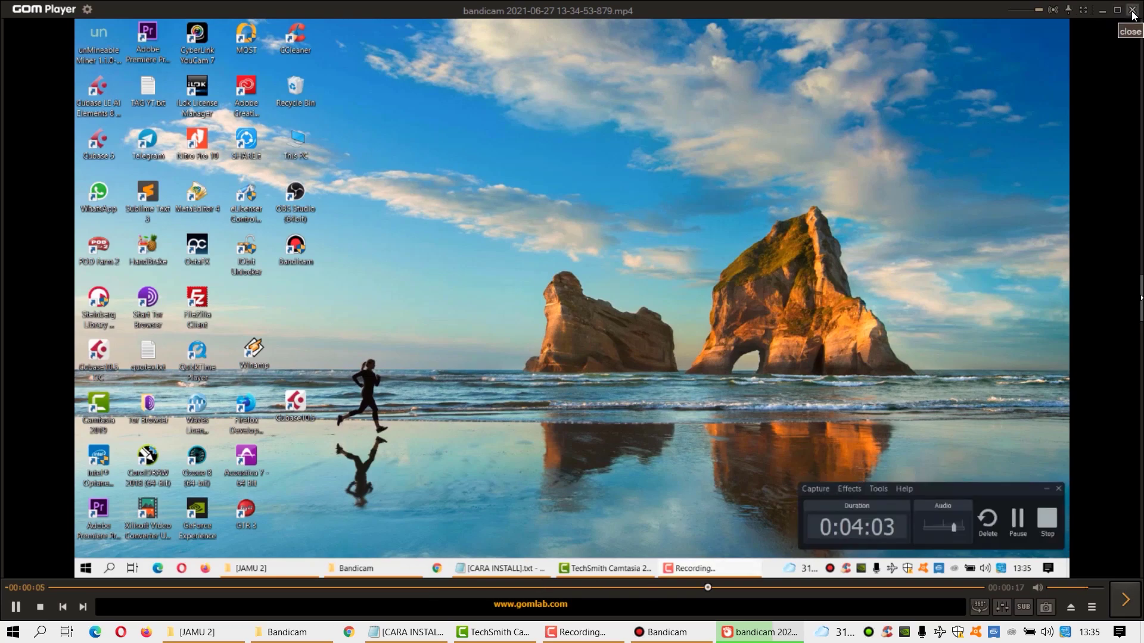
{"action": "left_click", "coordinate": [1132, 11]}
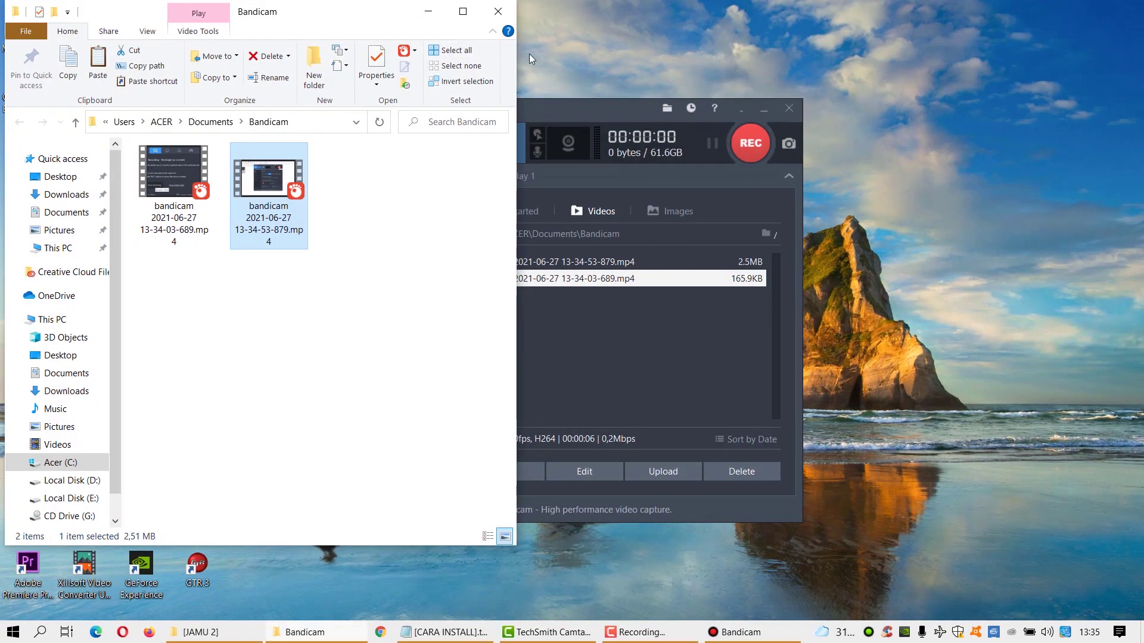
{"action": "left_click", "coordinate": [499, 18]}
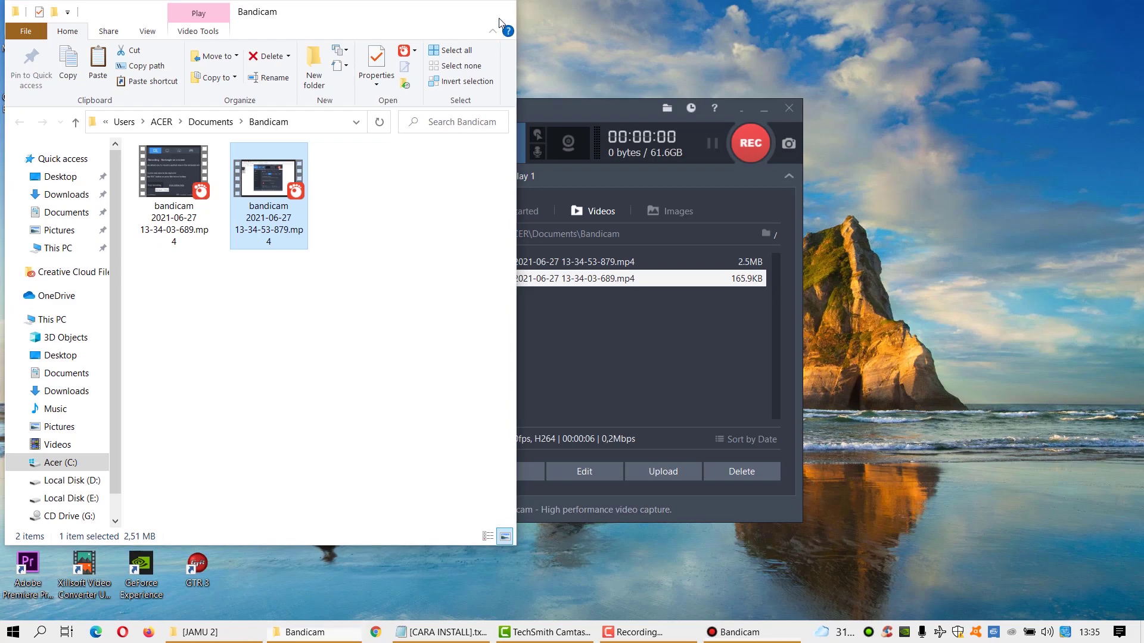
Start a new full-screen Bandicam recording and minimise the recorder.
{"action": "left_click", "coordinate": [516, 211]}
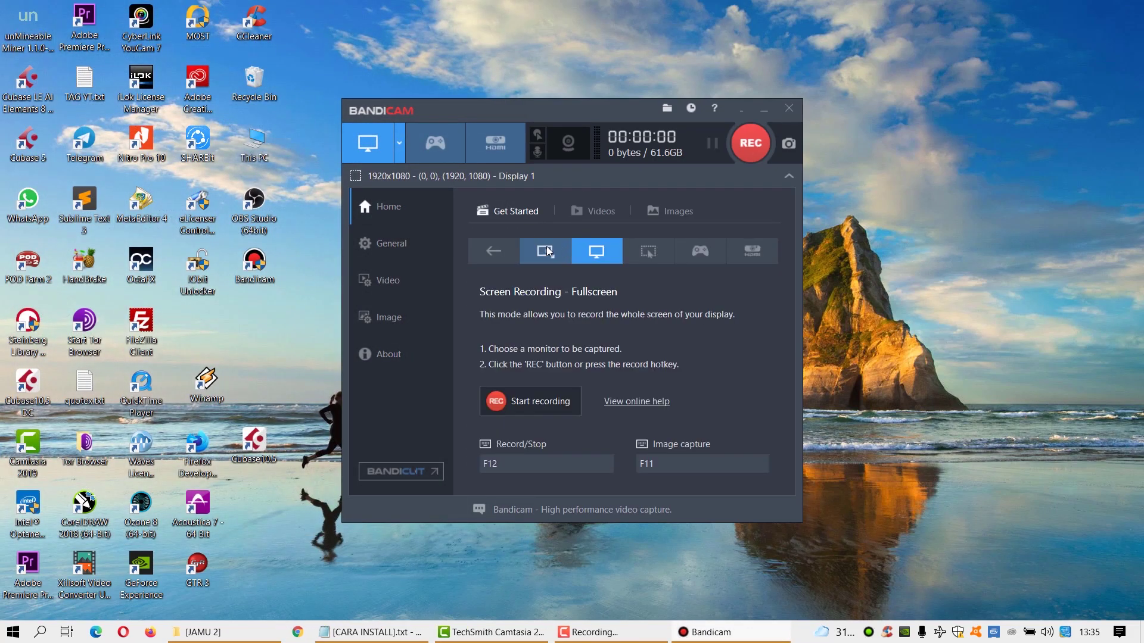
{"action": "left_click", "coordinate": [750, 143]}
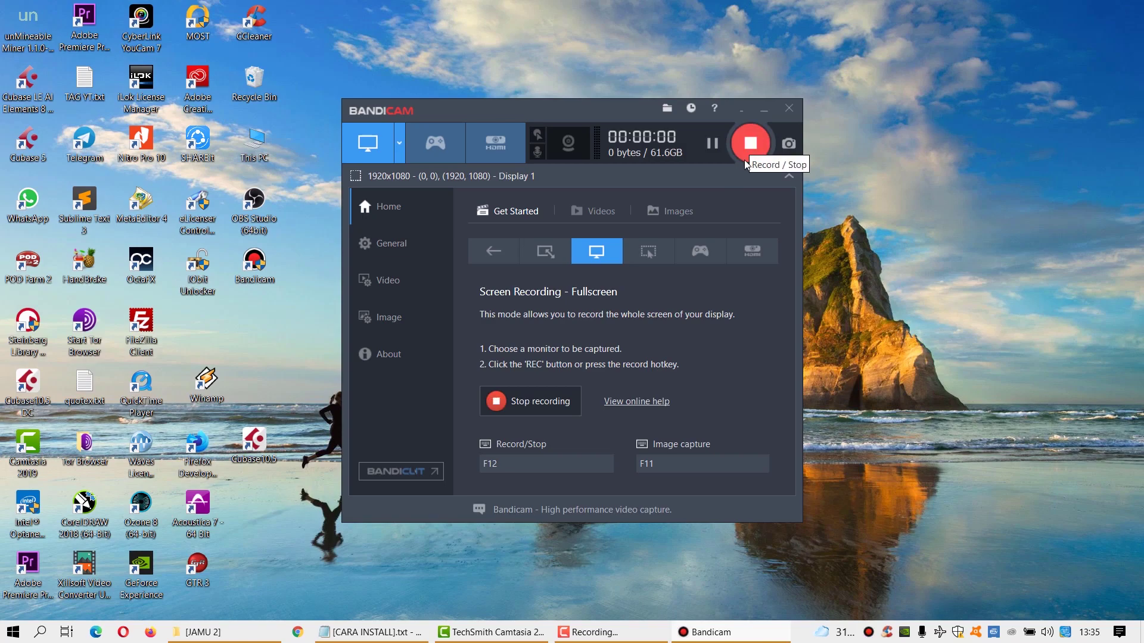
{"action": "left_click", "coordinate": [741, 109]}
Refresh the desktop three times while recording, then restore the Bandicam window.
{"action": "right_click", "coordinate": [685, 150]}
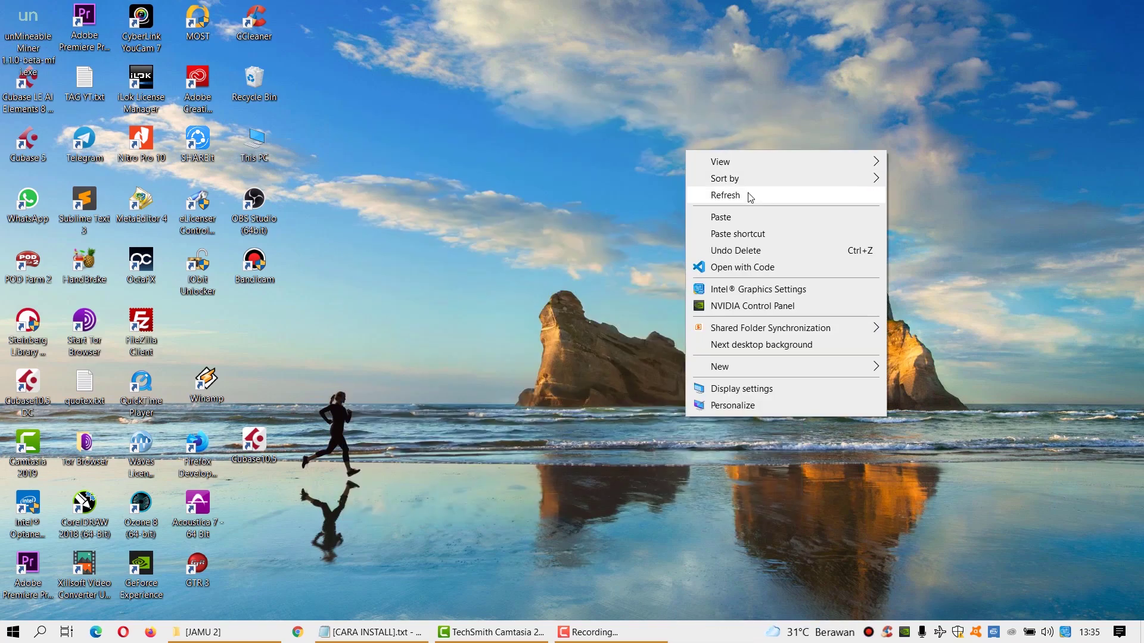
{"action": "left_click", "coordinate": [745, 194]}
{"action": "right_click", "coordinate": [745, 191]}
{"action": "left_click", "coordinate": [769, 235]}
{"action": "right_click", "coordinate": [773, 240]}
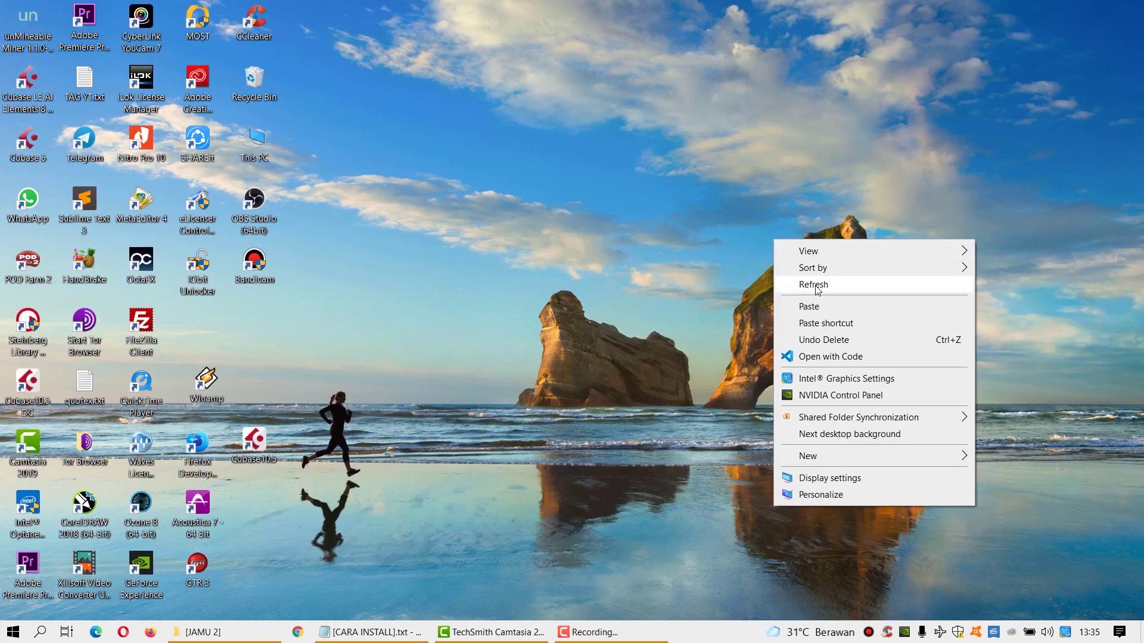
{"action": "left_click", "coordinate": [813, 284]}
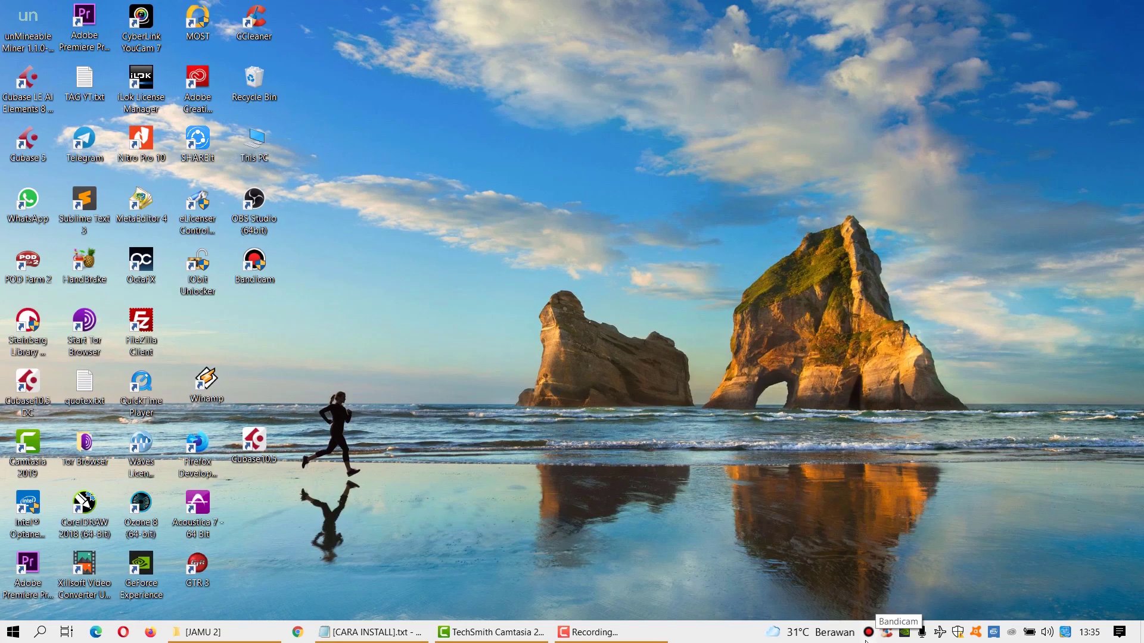
{"action": "left_click", "coordinate": [870, 632]}
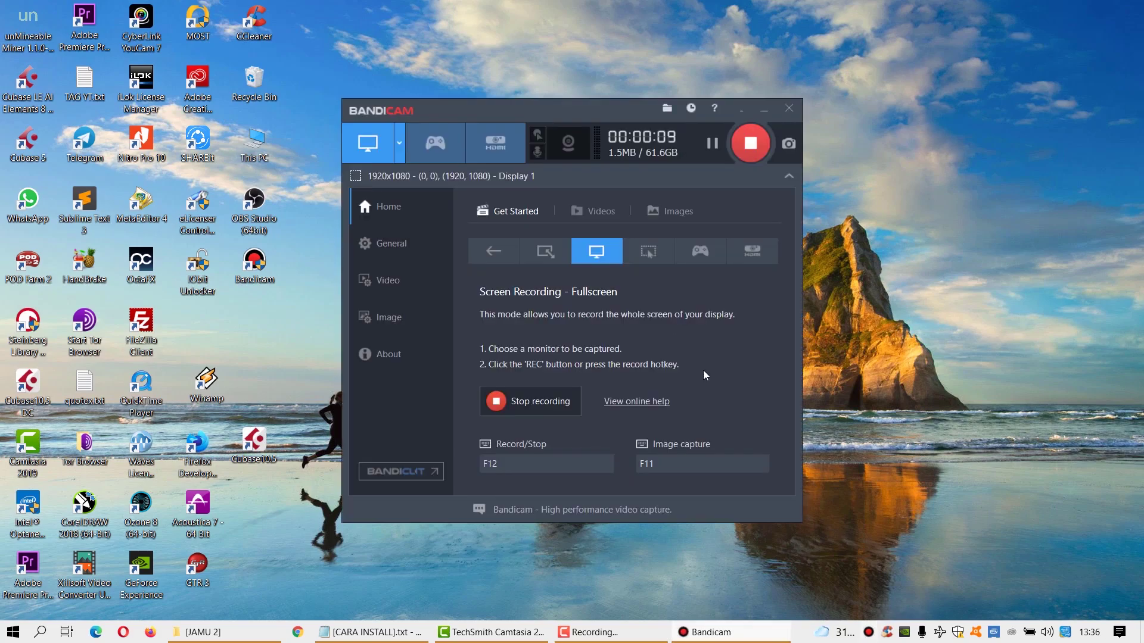
Stop the recording and open the output folder of the newest 13-35-51-142 clip.
{"action": "left_click", "coordinate": [738, 155]}
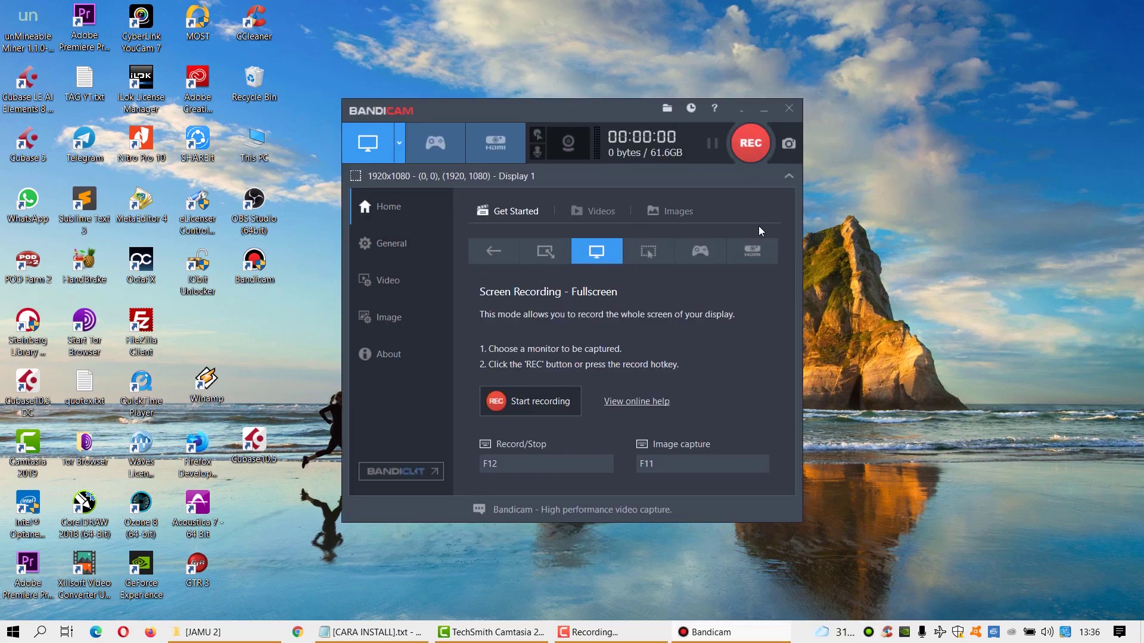
{"action": "left_click", "coordinate": [608, 212]}
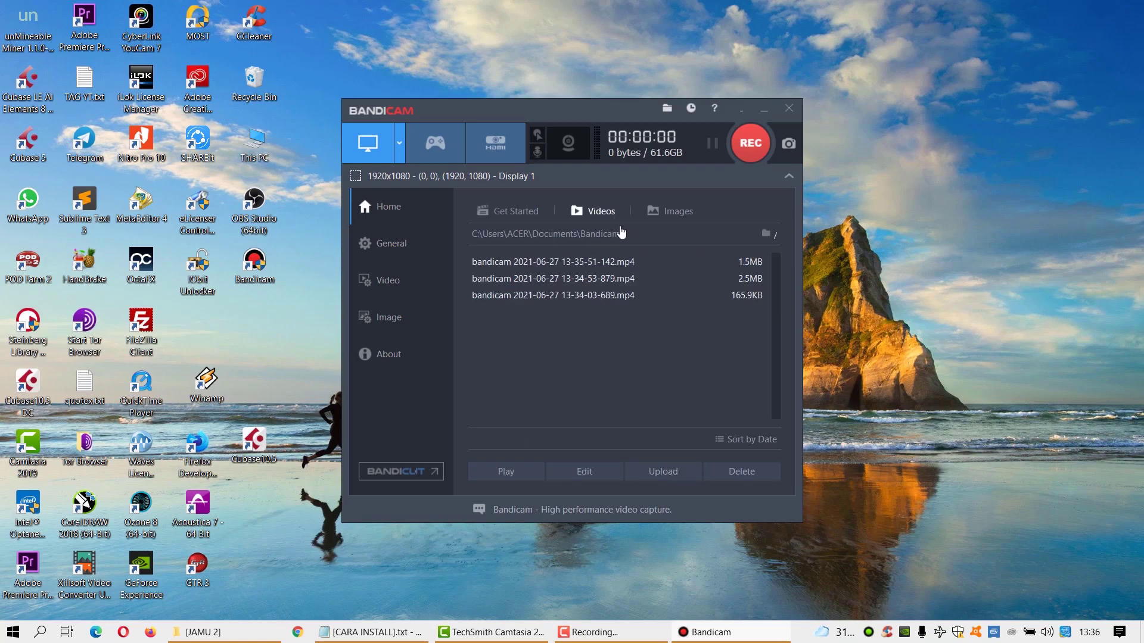
{"action": "left_click", "coordinate": [714, 265]}
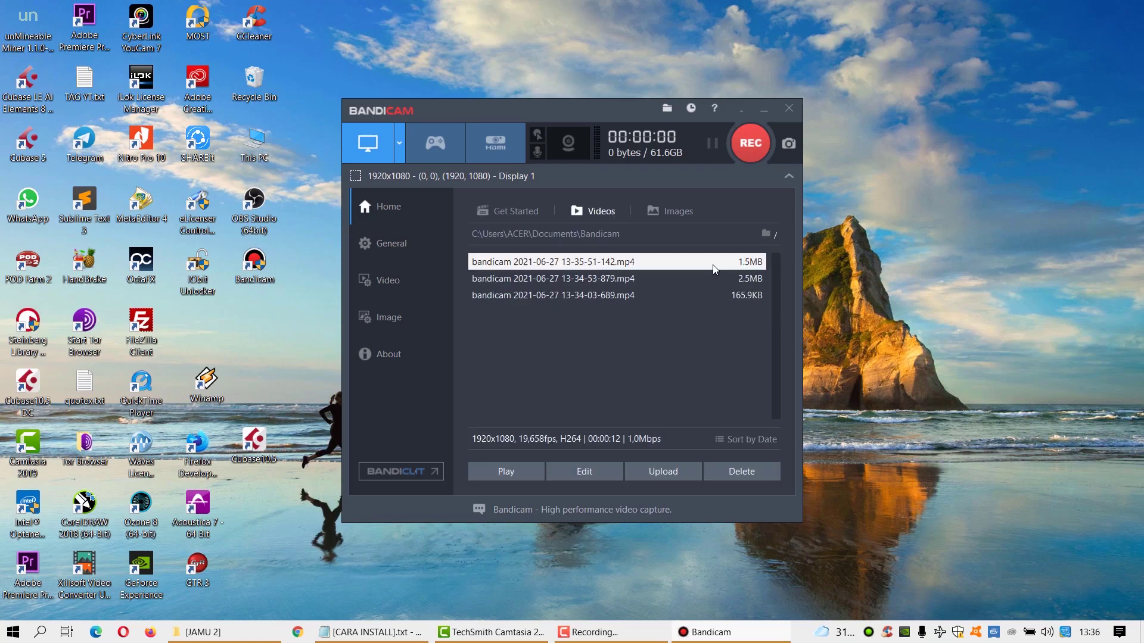
{"action": "right_click", "coordinate": [746, 268]}
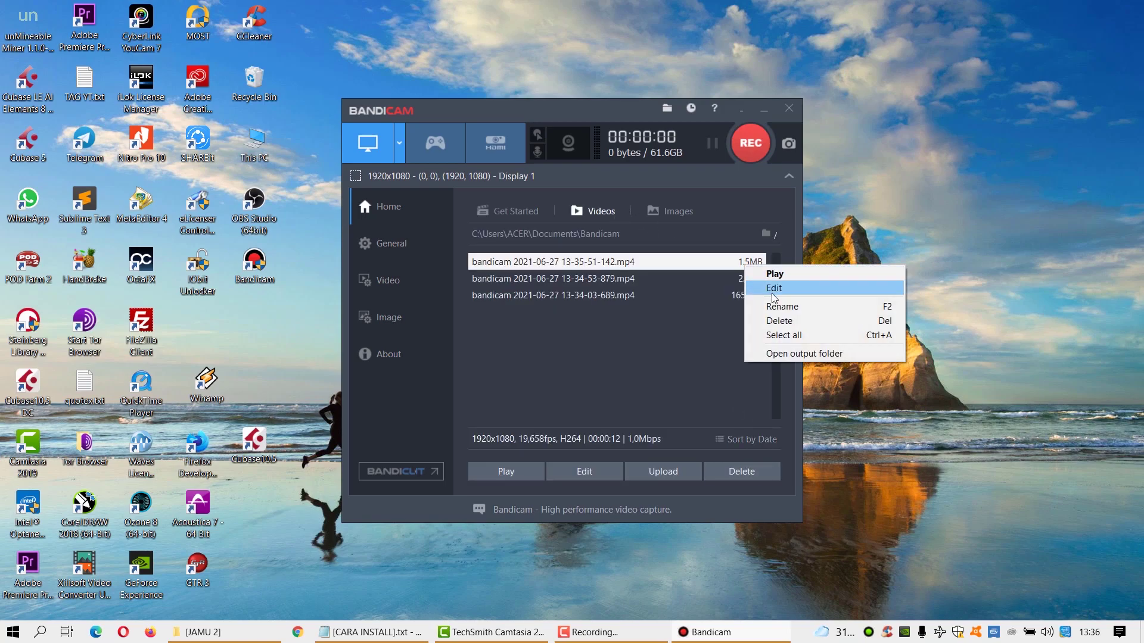
{"action": "left_click", "coordinate": [799, 353]}
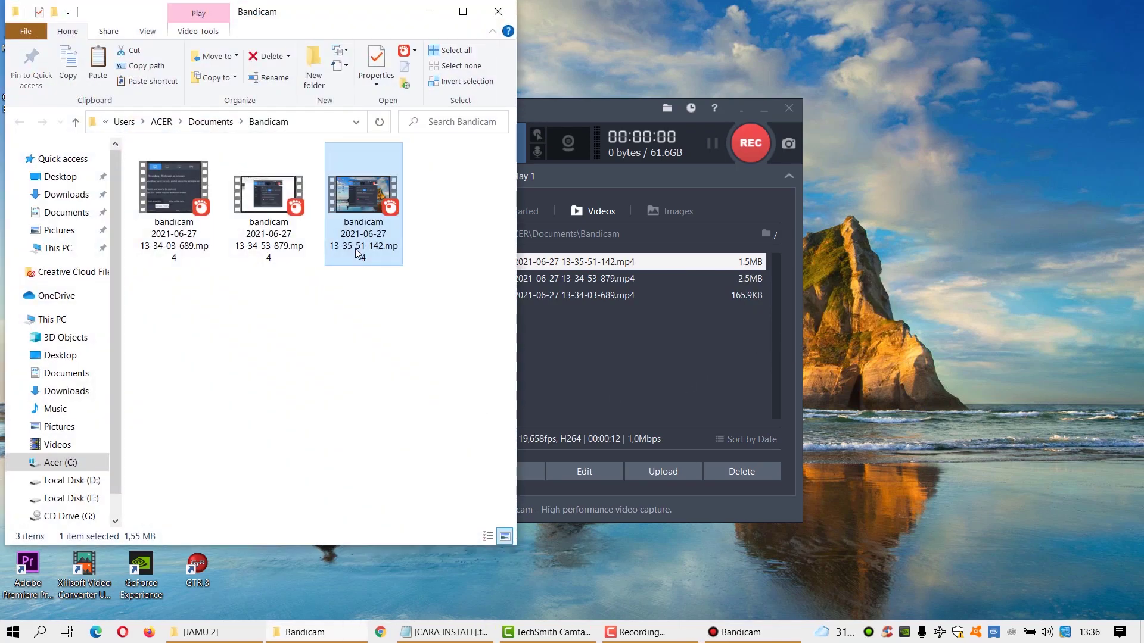
Play the 13-35-51-142 clip in GOM Player, then close the player, Bandicam and the folder window.
{"action": "double_click", "coordinate": [363, 197]}
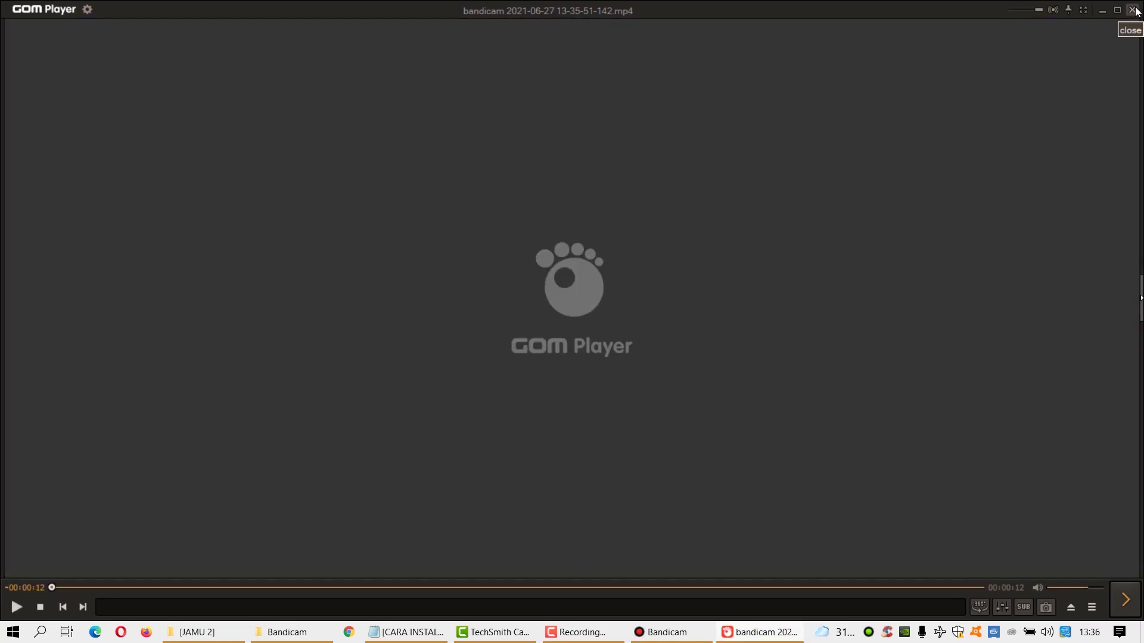
{"action": "left_click", "coordinate": [1136, 11]}
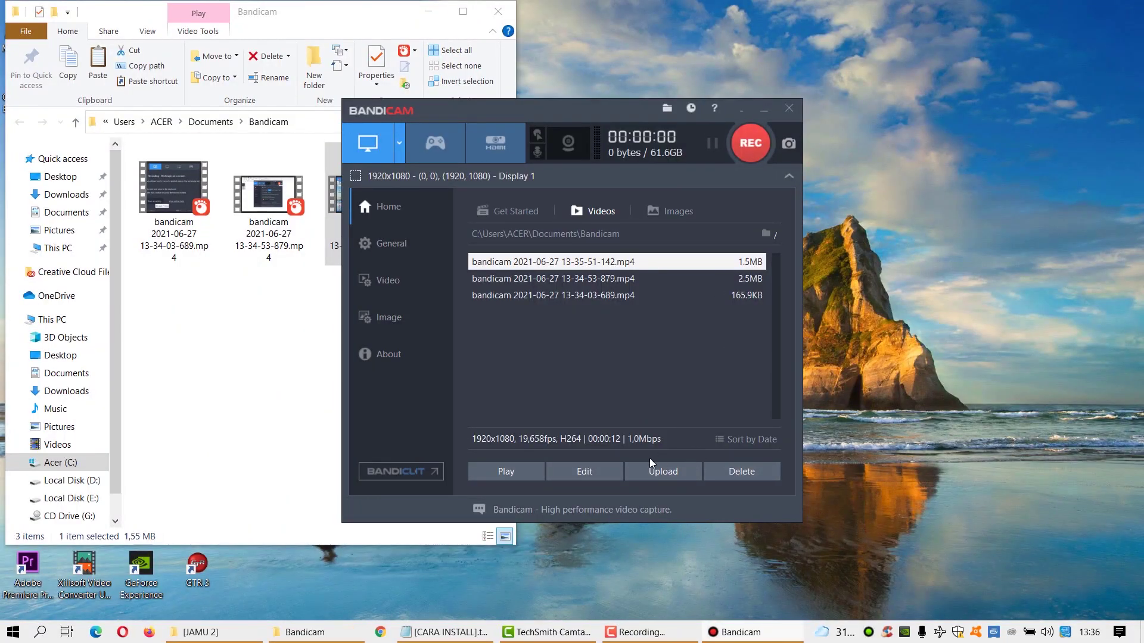
{"action": "left_click", "coordinate": [790, 108]}
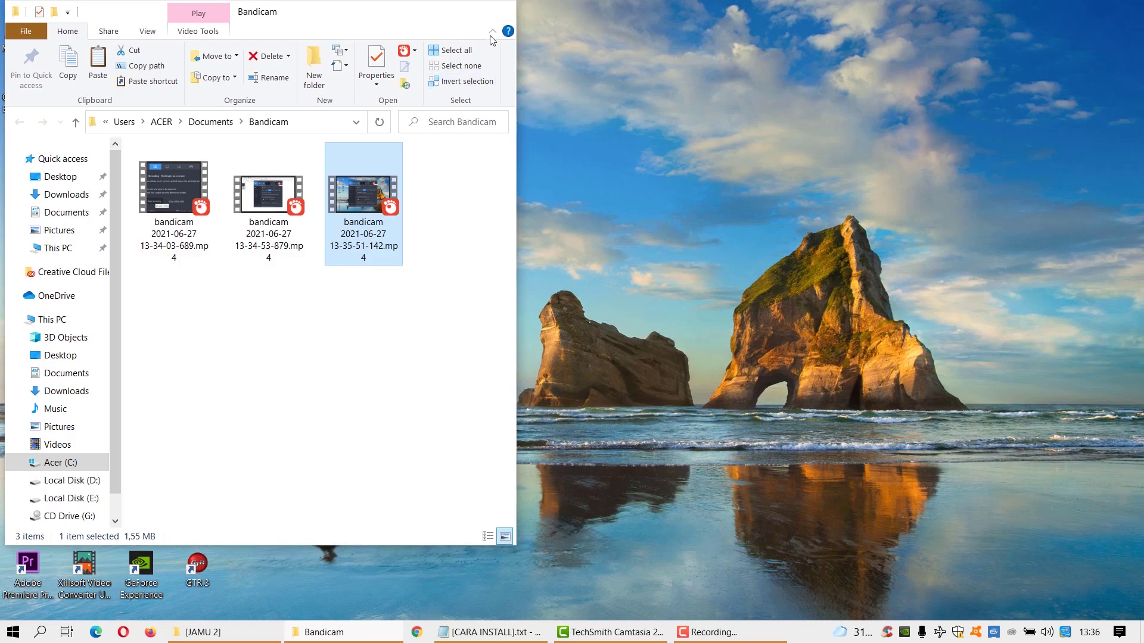
{"action": "left_click", "coordinate": [498, 11]}
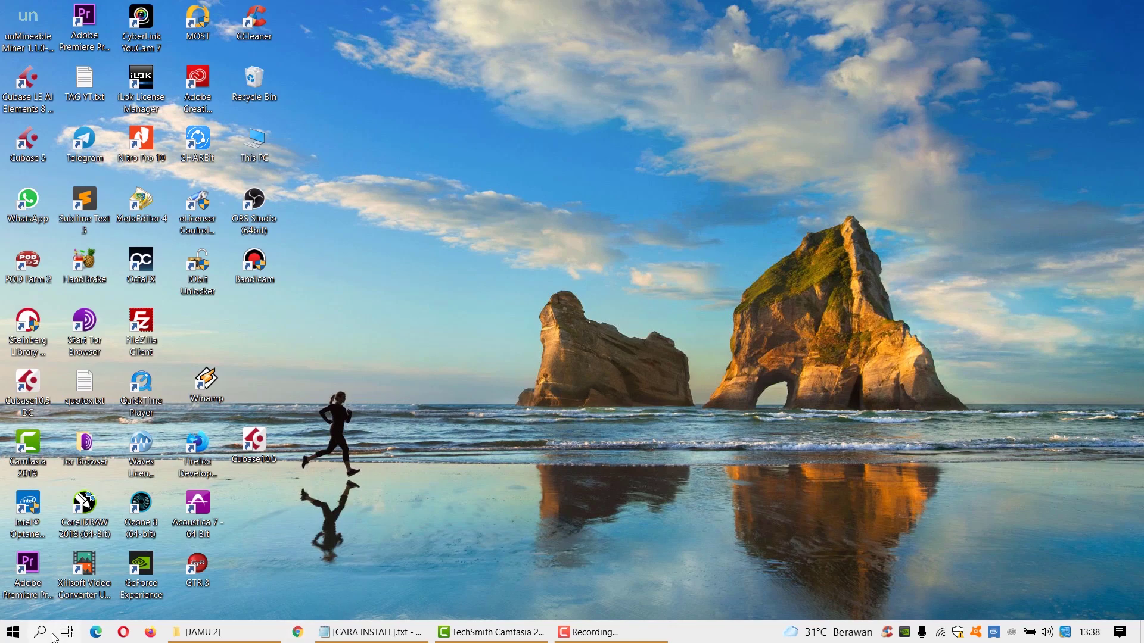
Search Start for 'Windows Firewall with Advanced Security' and open the Windows Defender Firewall Control Panel page.
{"action": "left_click", "coordinate": [43, 632]}
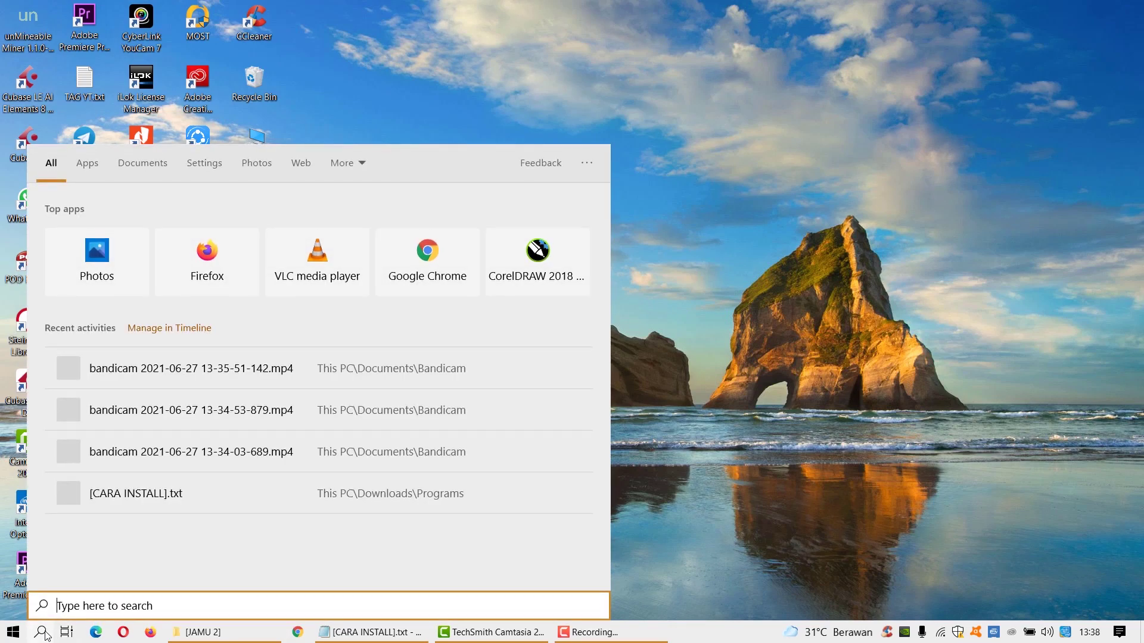
{"action": "type", "text": "Windows Firewall with Advanced Security"}
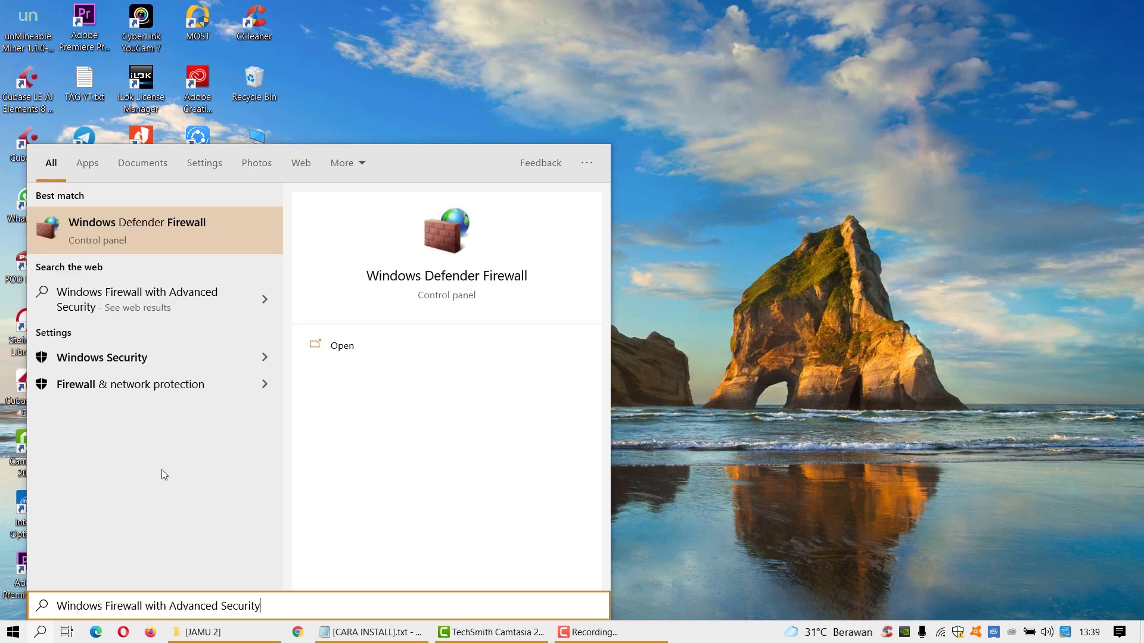
{"action": "left_click", "coordinate": [145, 231]}
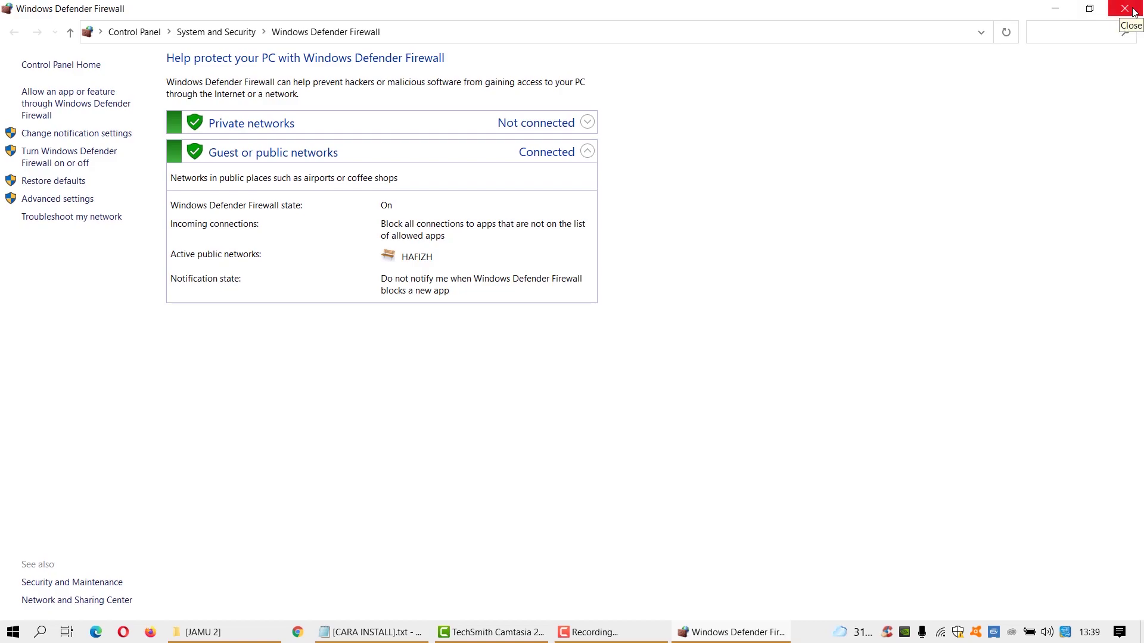
Launch the New Outbound Rule Wizard from Outbound Rules in the advanced firewall settings.
{"action": "left_click", "coordinate": [80, 204]}
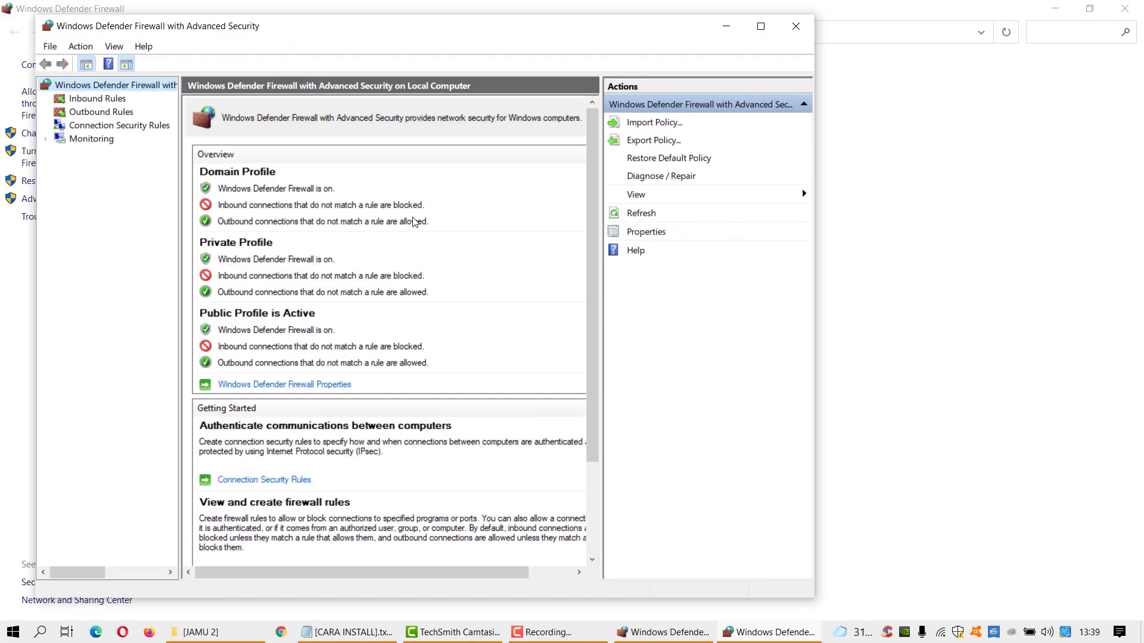
{"action": "left_click", "coordinate": [100, 113]}
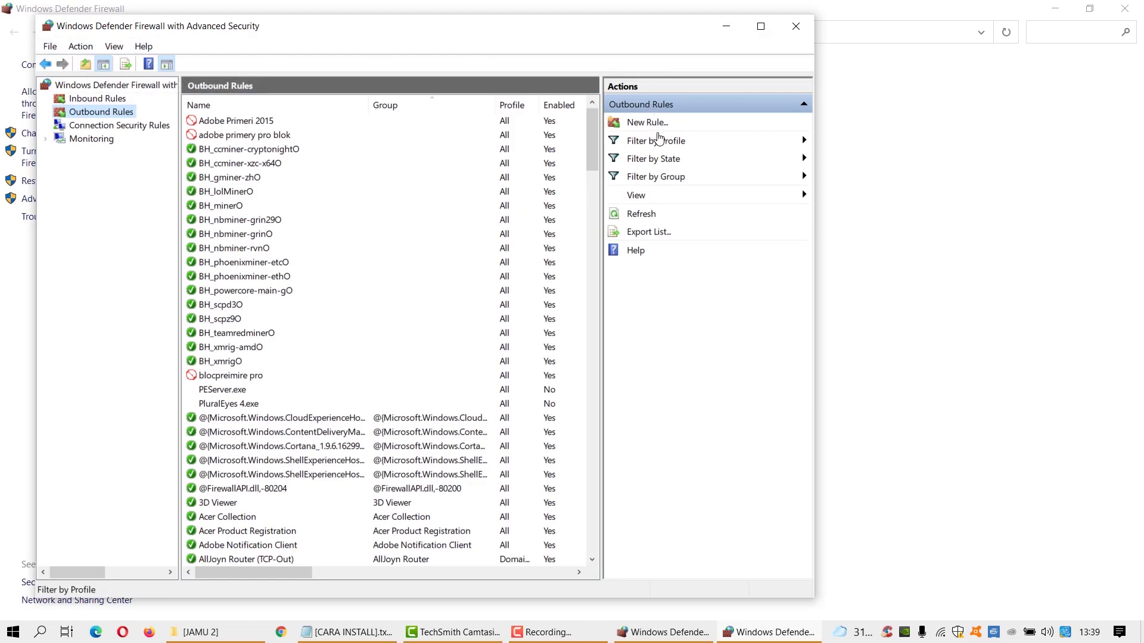
{"action": "left_click", "coordinate": [650, 123]}
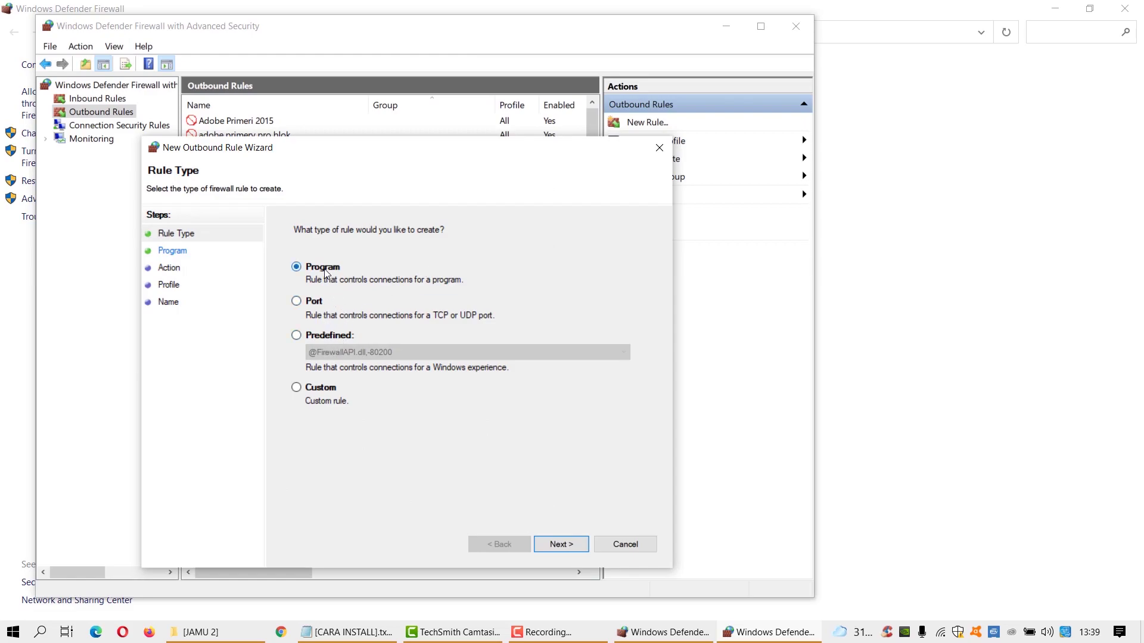
Keep the Program rule type and browse to C:\Program Files (x86).
{"action": "left_click", "coordinate": [559, 544]}
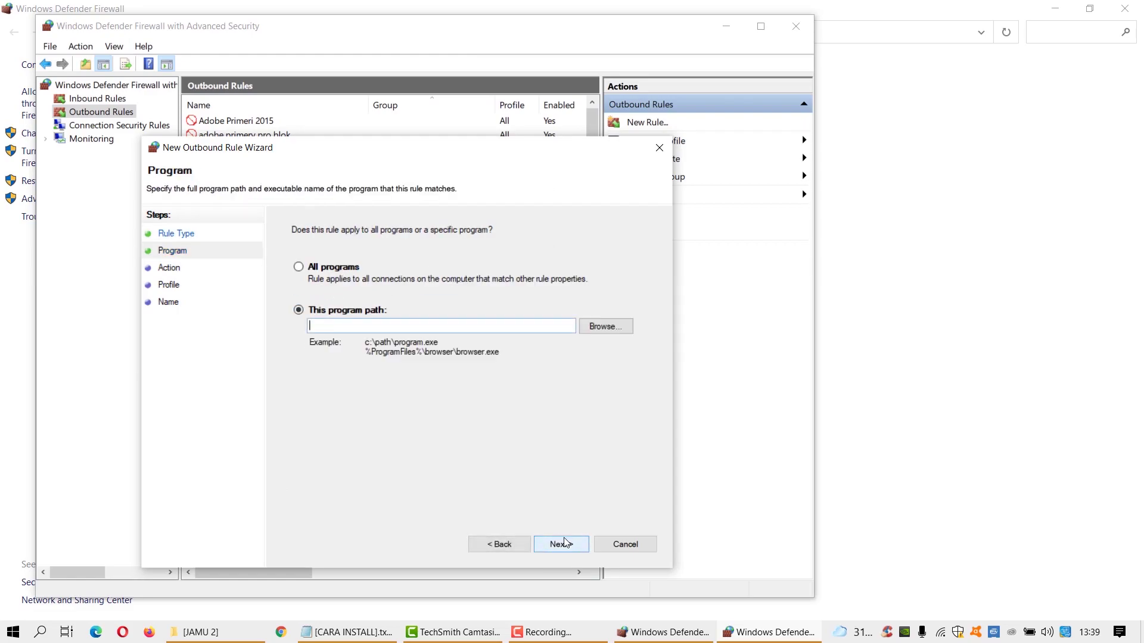
{"action": "left_click", "coordinate": [601, 327]}
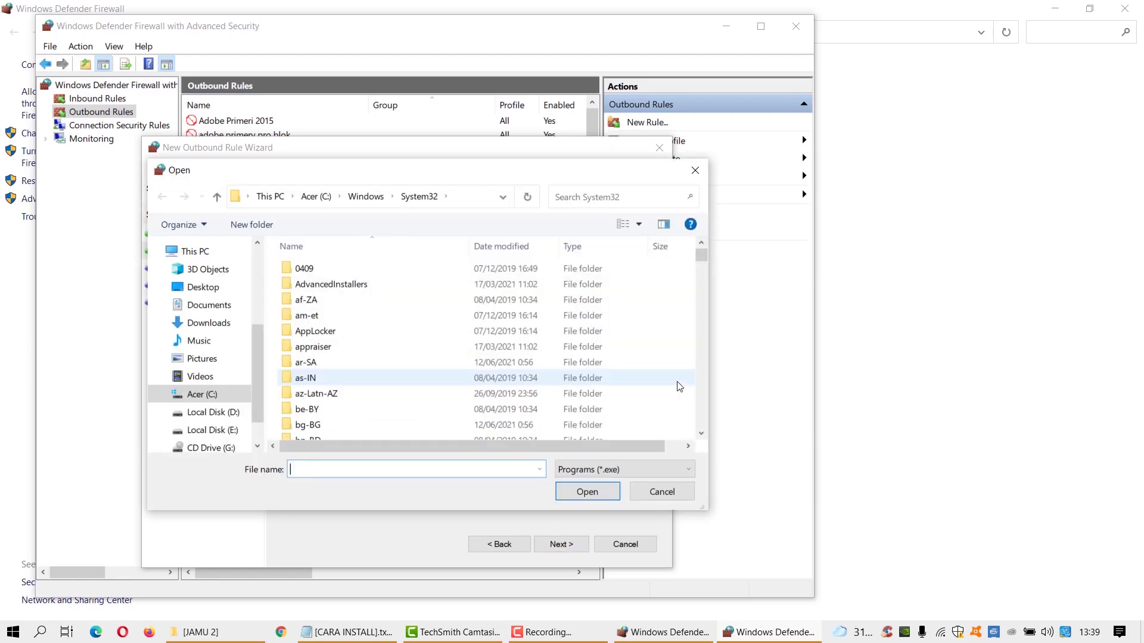
{"action": "left_click", "coordinate": [314, 199]}
{"action": "double_click", "coordinate": [350, 308]}
{"action": "scroll", "coordinate": [492, 343], "scroll_direction": "down", "scroll_amount": 2}
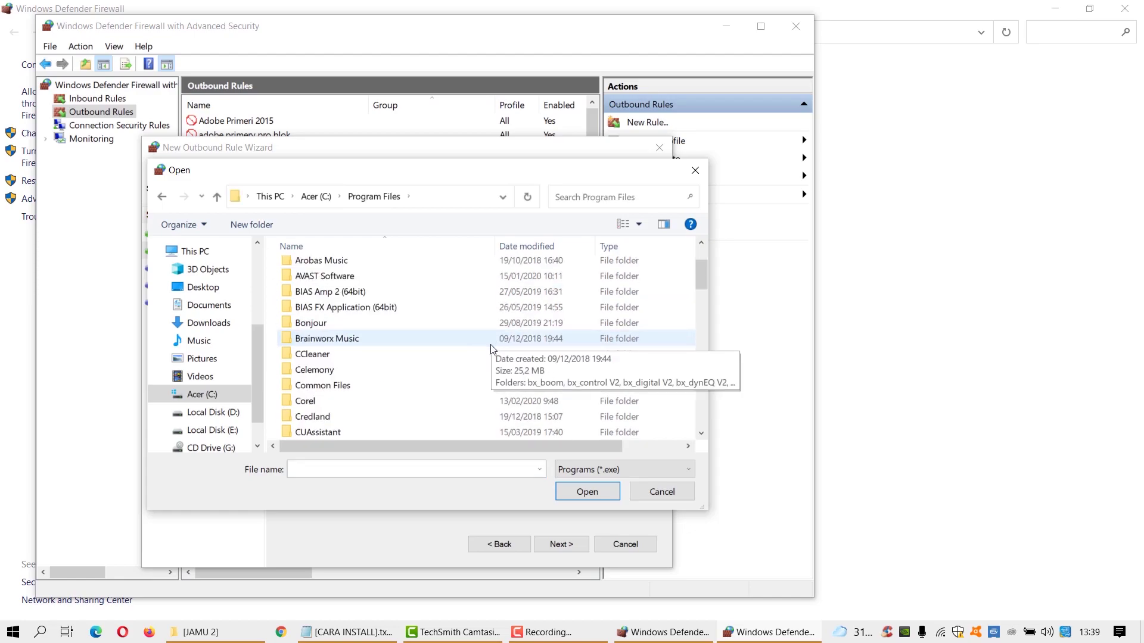
{"action": "scroll", "coordinate": [488, 351], "scroll_direction": "down", "scroll_amount": 15}
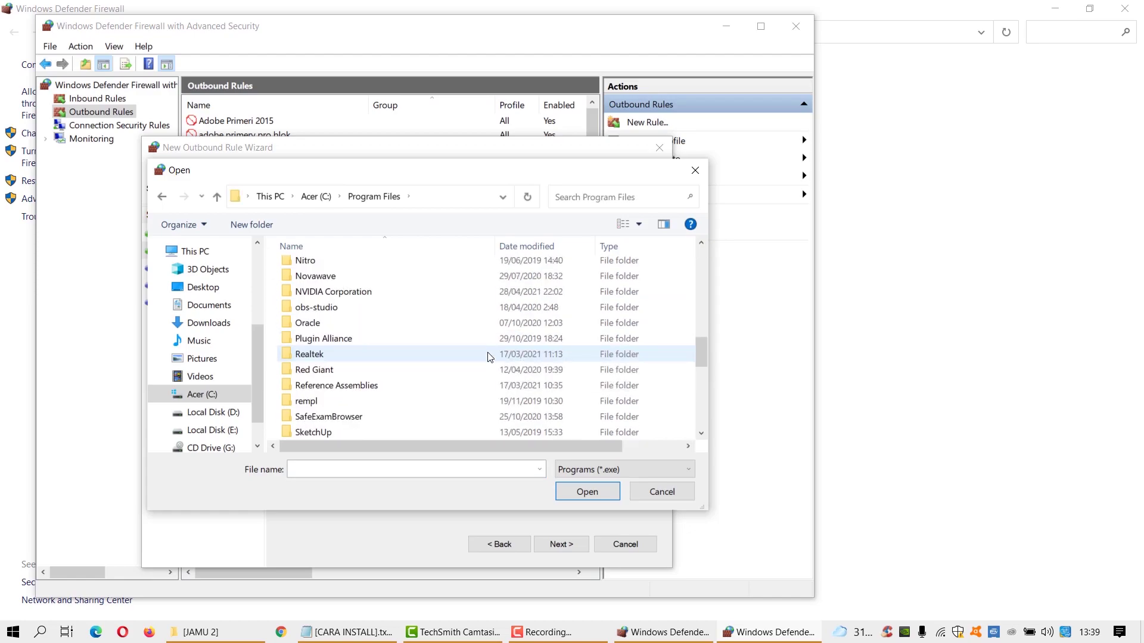
{"action": "scroll", "coordinate": [487, 357], "scroll_direction": "up", "scroll_amount": 10}
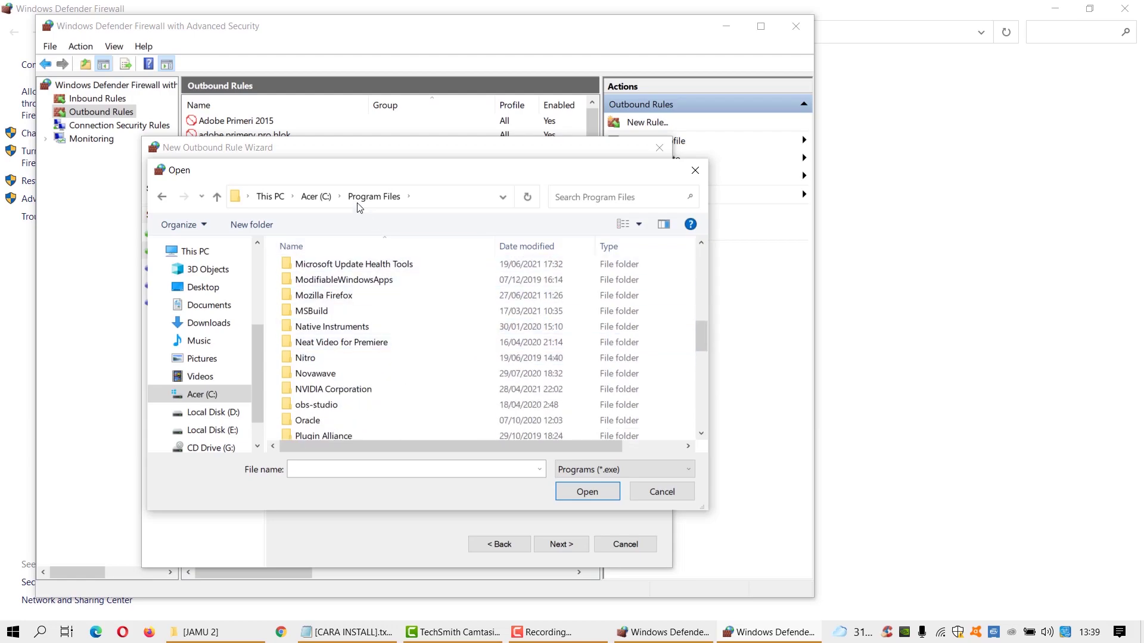
{"action": "left_click", "coordinate": [328, 197]}
{"action": "scroll", "coordinate": [373, 402], "scroll_direction": "down", "scroll_amount": 2}
{"action": "left_click", "coordinate": [363, 374]}
{"action": "double_click", "coordinate": [363, 371]}
Open the Bandicam folder and pick bdcam.exe as the rule's program path.
{"action": "scroll", "coordinate": [420, 303], "scroll_direction": "down", "scroll_amount": 3}
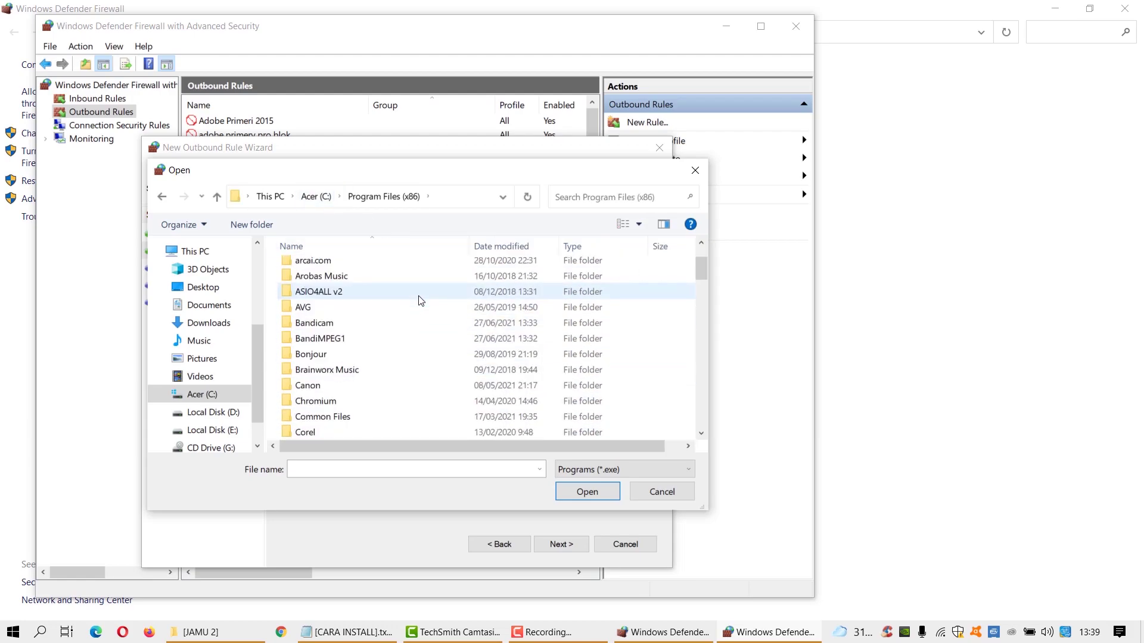
{"action": "scroll", "coordinate": [422, 304], "scroll_direction": "down", "scroll_amount": 5}
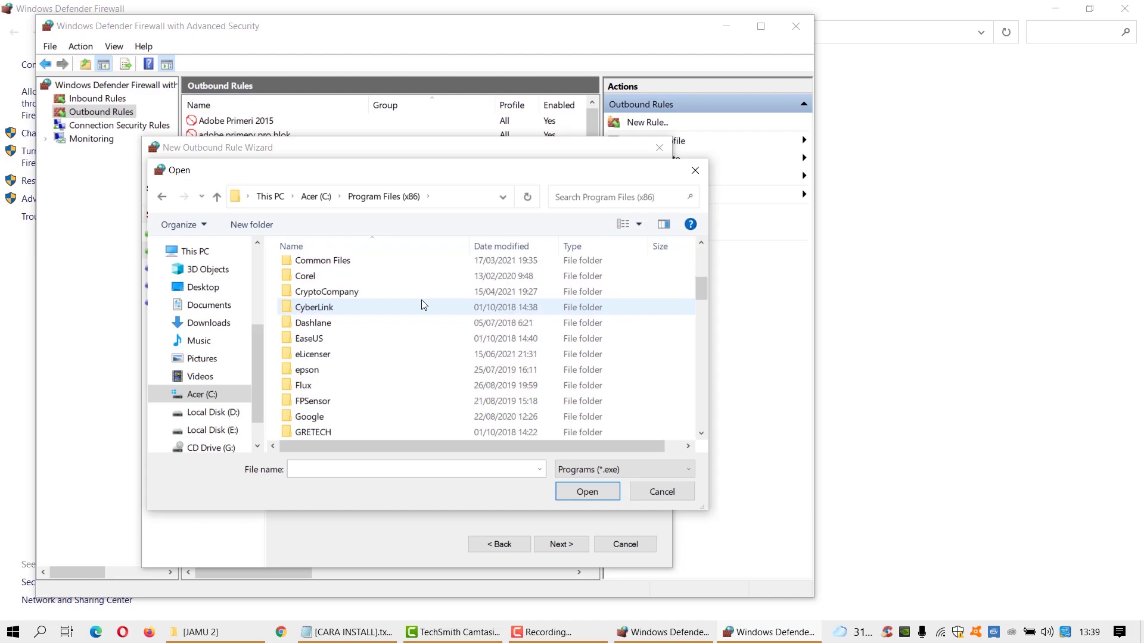
{"action": "scroll", "coordinate": [423, 304], "scroll_direction": "down", "scroll_amount": 15}
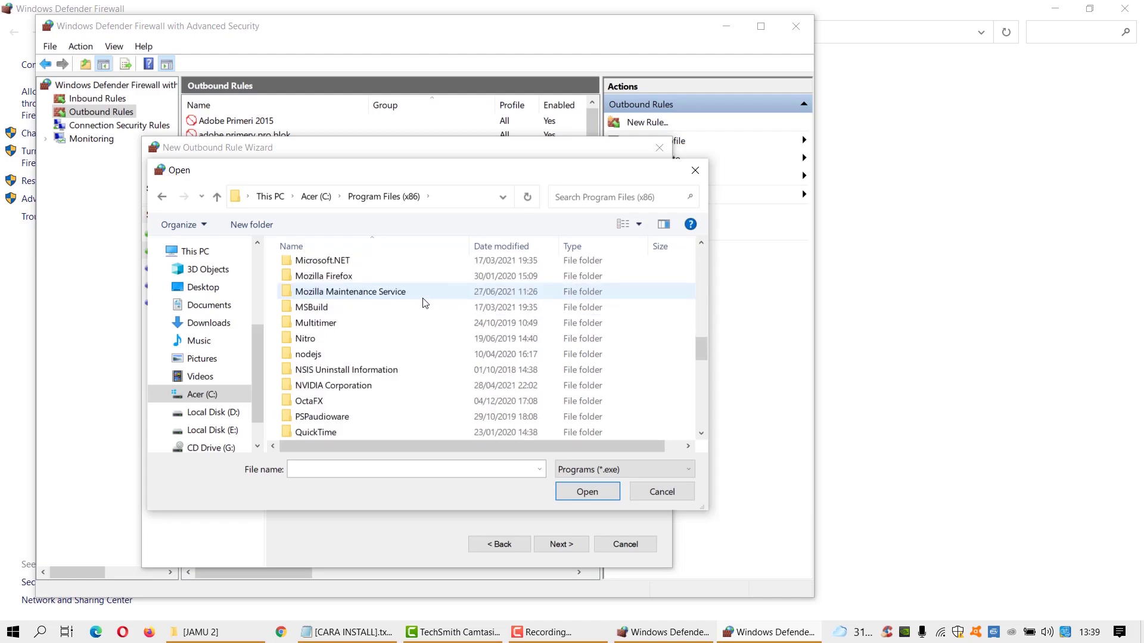
{"action": "scroll", "coordinate": [425, 302], "scroll_direction": "down", "scroll_amount": 5}
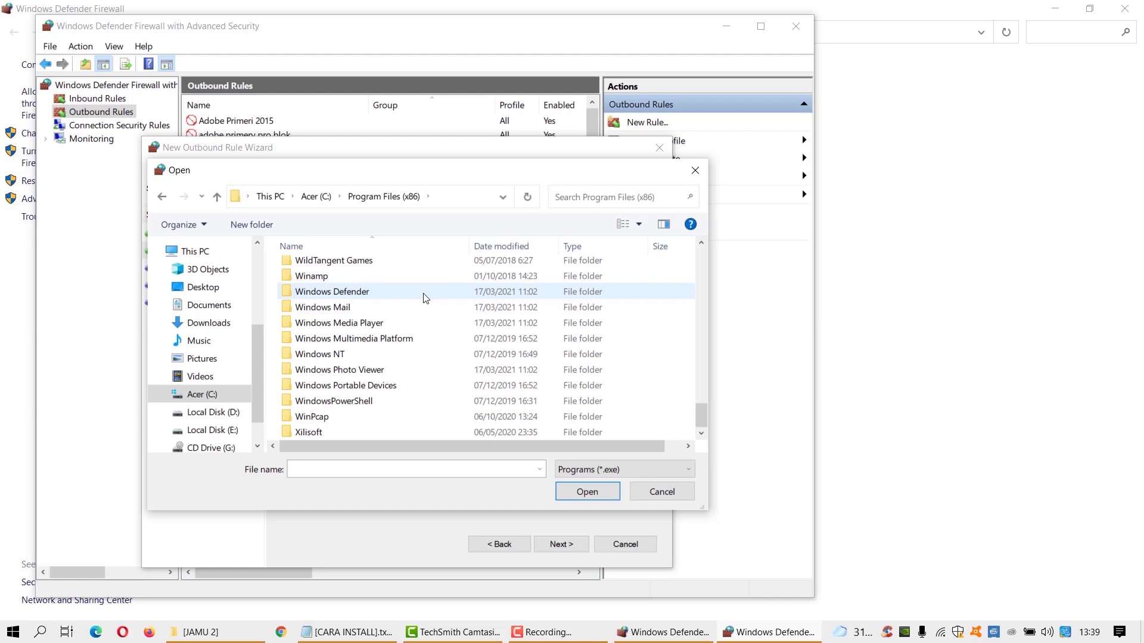
{"action": "scroll", "coordinate": [426, 298], "scroll_direction": "up", "scroll_amount": 20}
{"action": "scroll", "coordinate": [429, 295], "scroll_direction": "down", "scroll_amount": 2}
{"action": "double_click", "coordinate": [371, 324]}
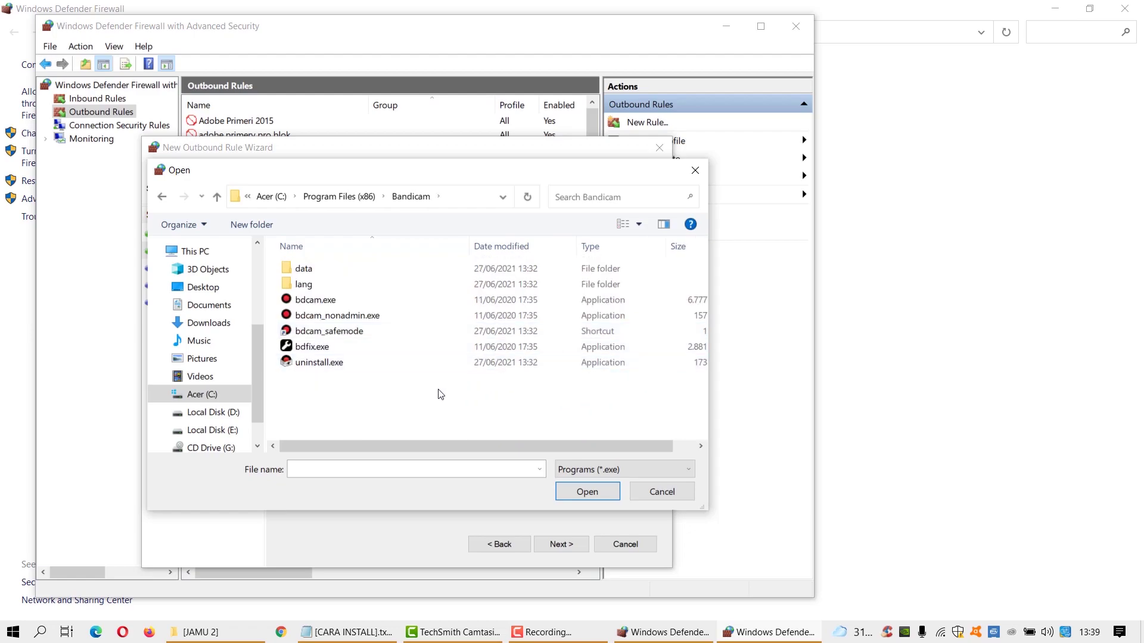
{"action": "left_click", "coordinate": [342, 299]}
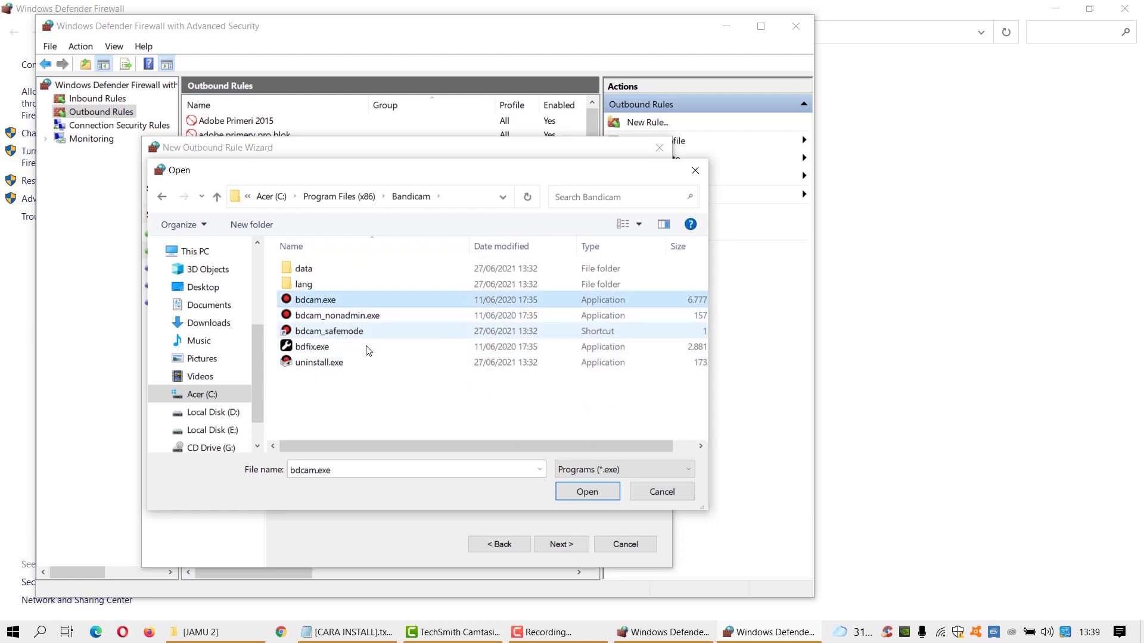
{"action": "left_click", "coordinate": [596, 494]}
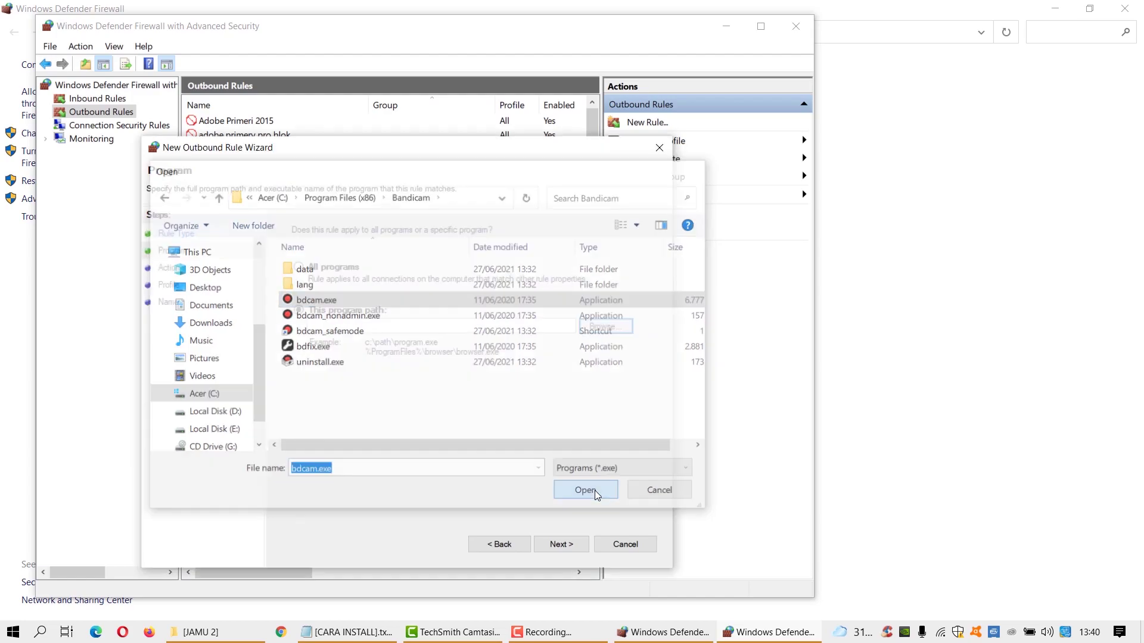
Set the rule to block the connection on Domain, Private and Public profiles, named 'blokir bandicam'.
{"action": "left_click", "coordinate": [568, 547]}
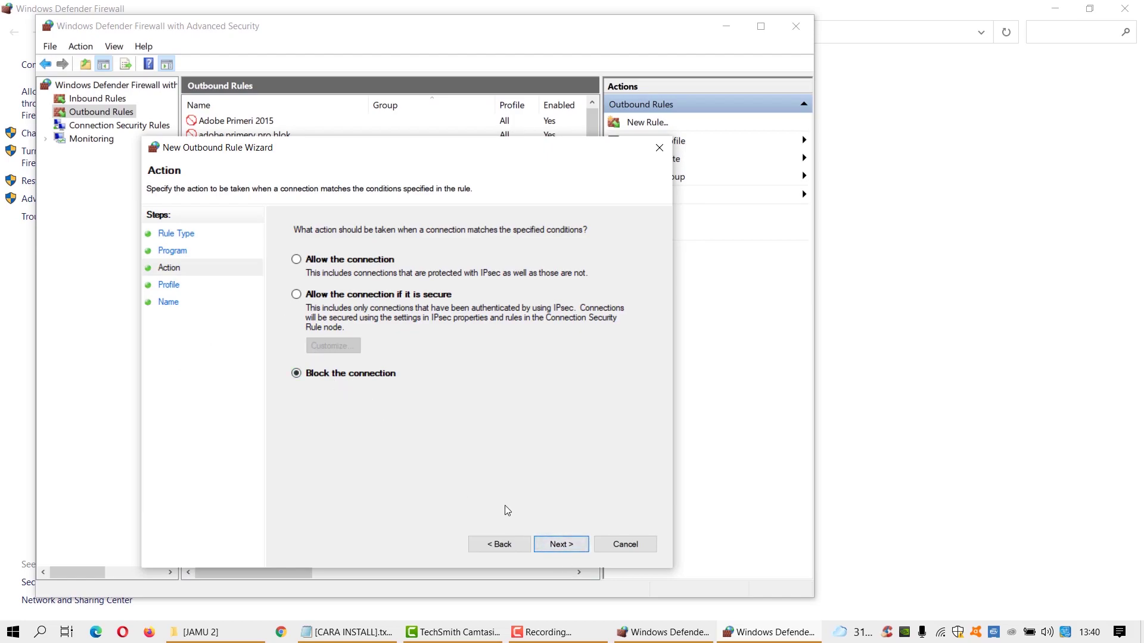
{"action": "left_click", "coordinate": [557, 544]}
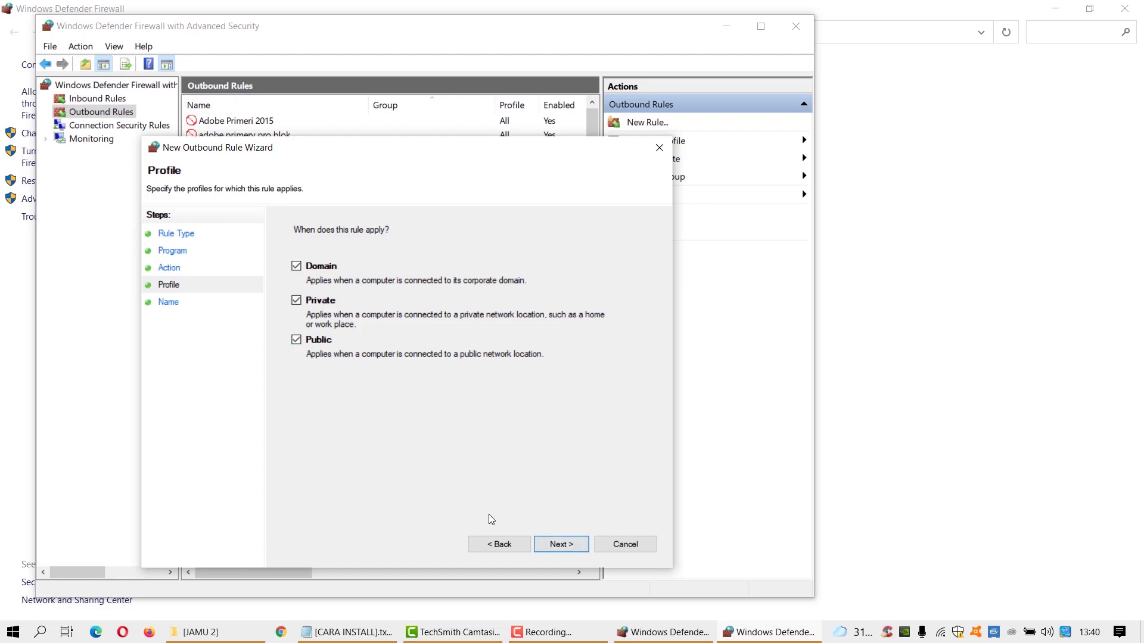
{"action": "left_click", "coordinate": [551, 542]}
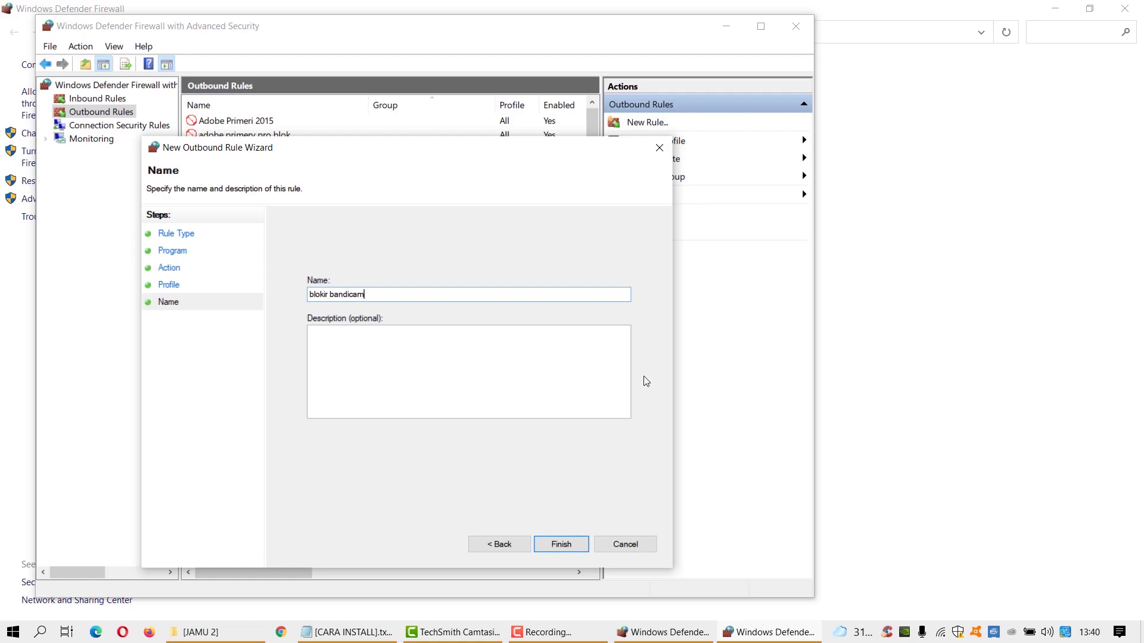
{"action": "left_click", "coordinate": [560, 544]}
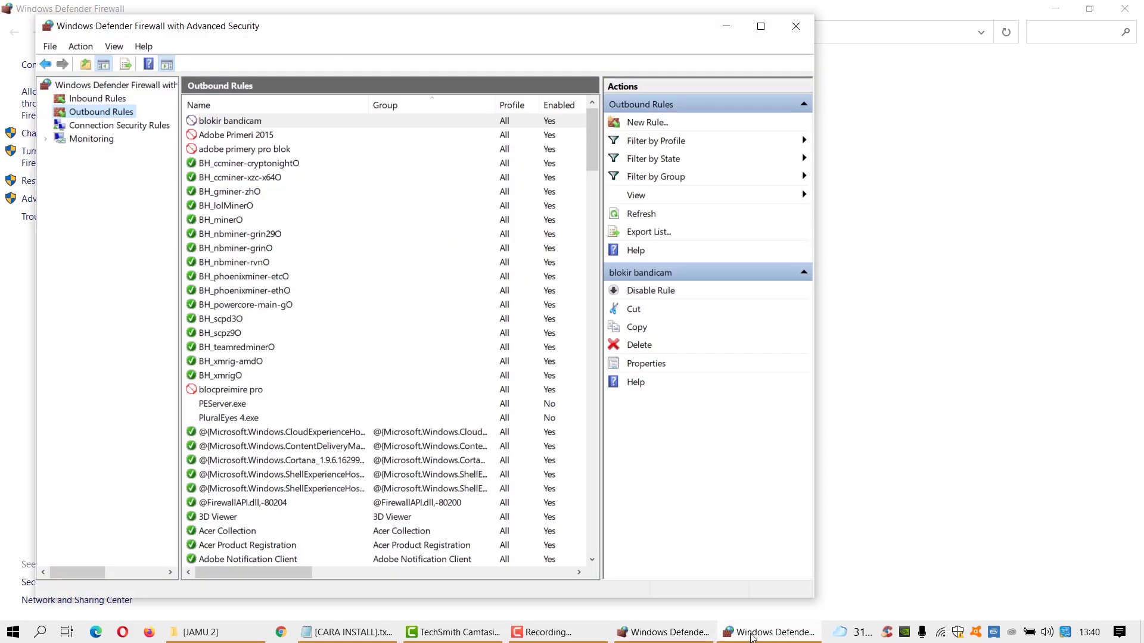
Select the 'blokir bandicam' rule in Outbound Rules, then close both firewall windows.
{"action": "left_click", "coordinate": [226, 125]}
{"action": "left_click", "coordinate": [227, 134]}
{"action": "left_click", "coordinate": [229, 118]}
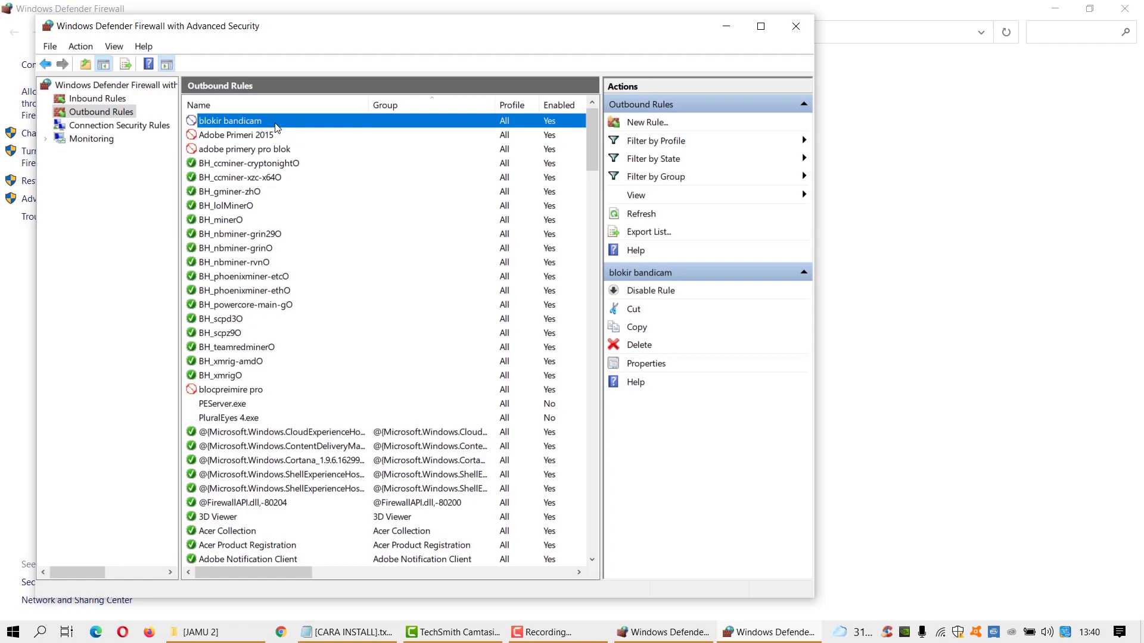
{"action": "left_click", "coordinate": [796, 26]}
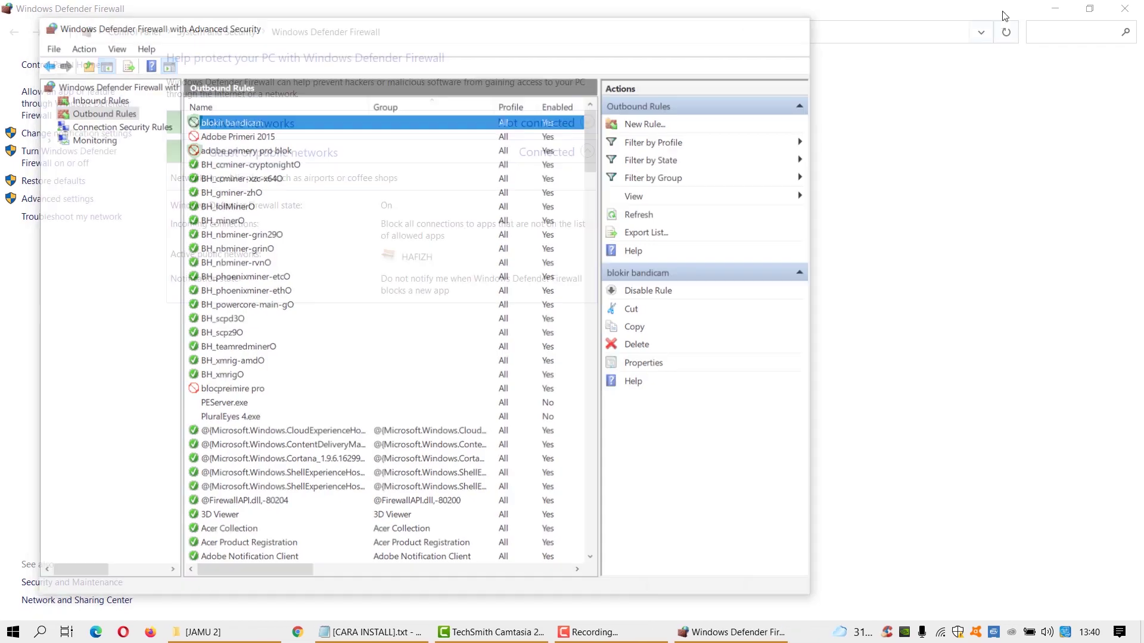
{"action": "left_click", "coordinate": [1125, 9]}
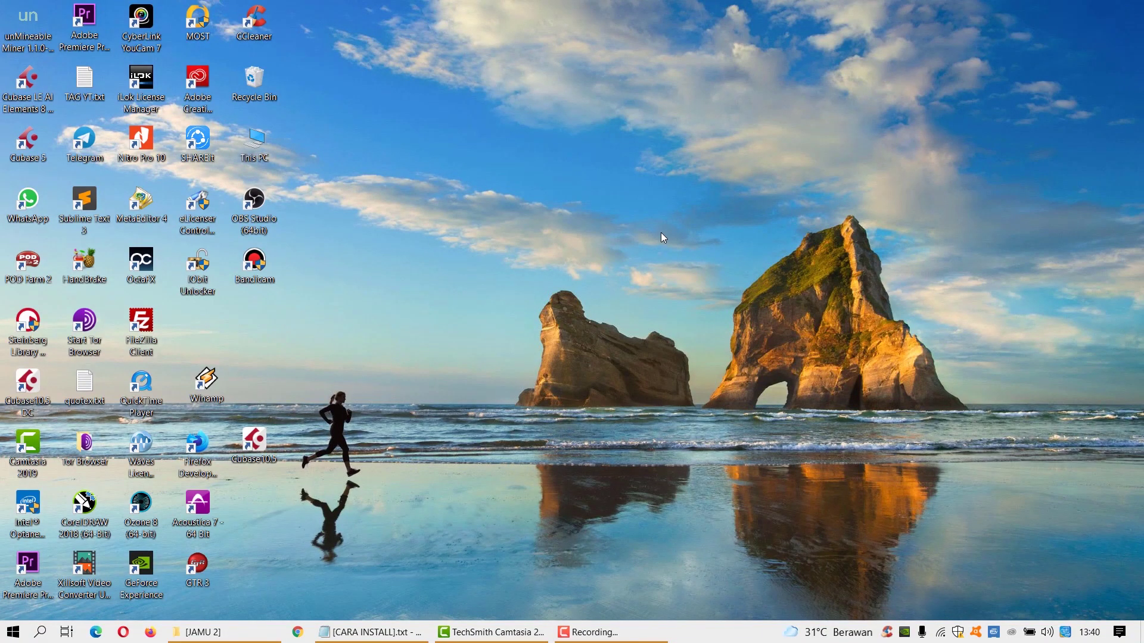